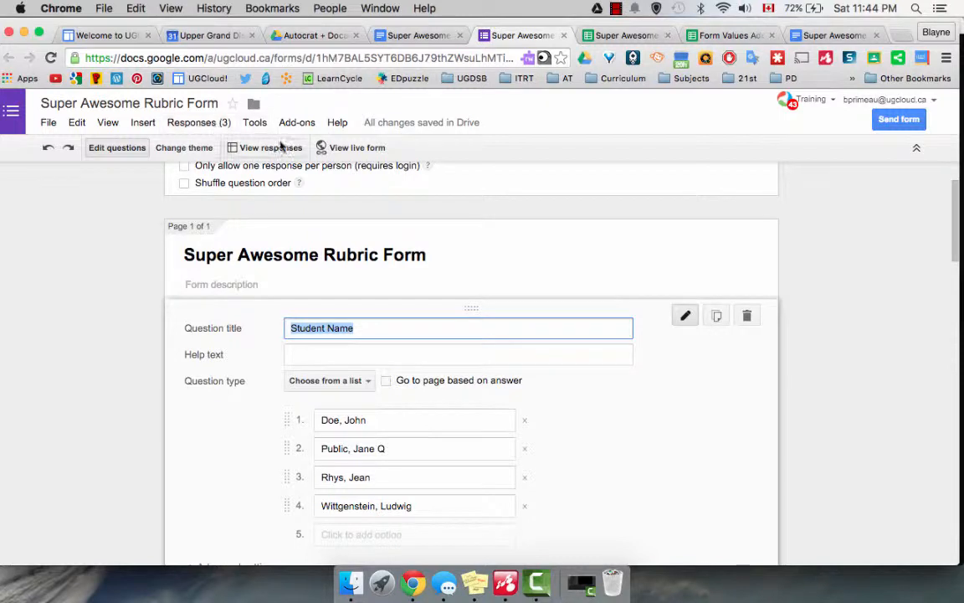
- Open the live version of the Super Awesome Rubric Form in a new tab
left_click(317, 147)
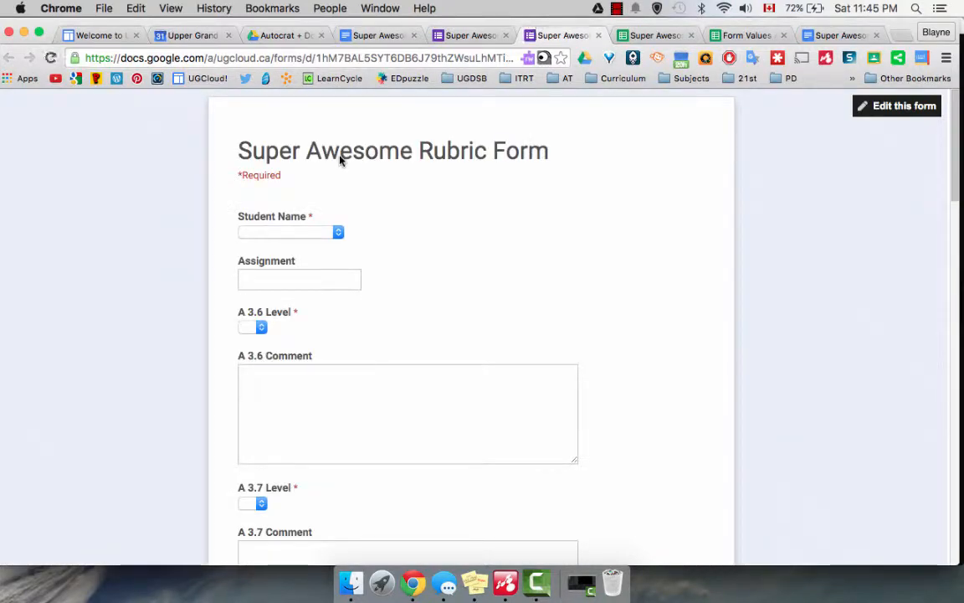
- Choose the last student in the Student Name list and enter assignment 'Super Awesome'
left_click(338, 232)
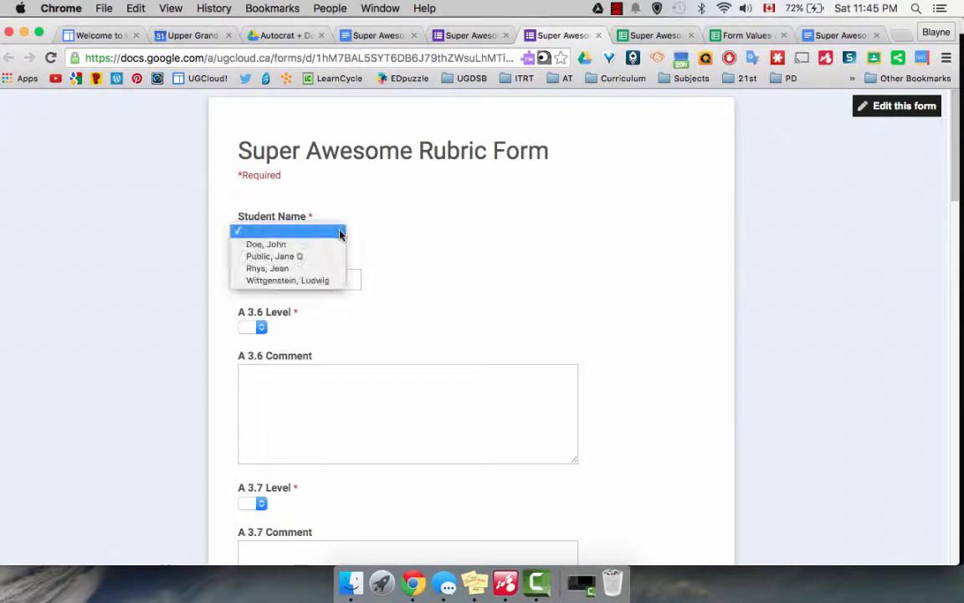
left_click(334, 281)
left_click(333, 278)
type("S")
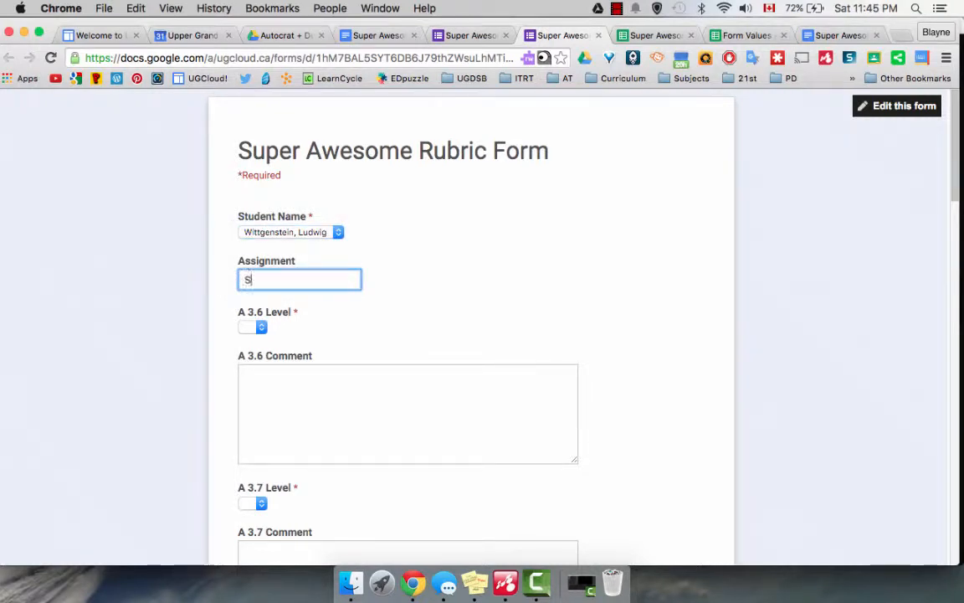
type("uper Awesome")
- Set A 3.6, A 3.7 and A 2.1 Levels to 4 with comment 'Blah'
left_click(262, 329)
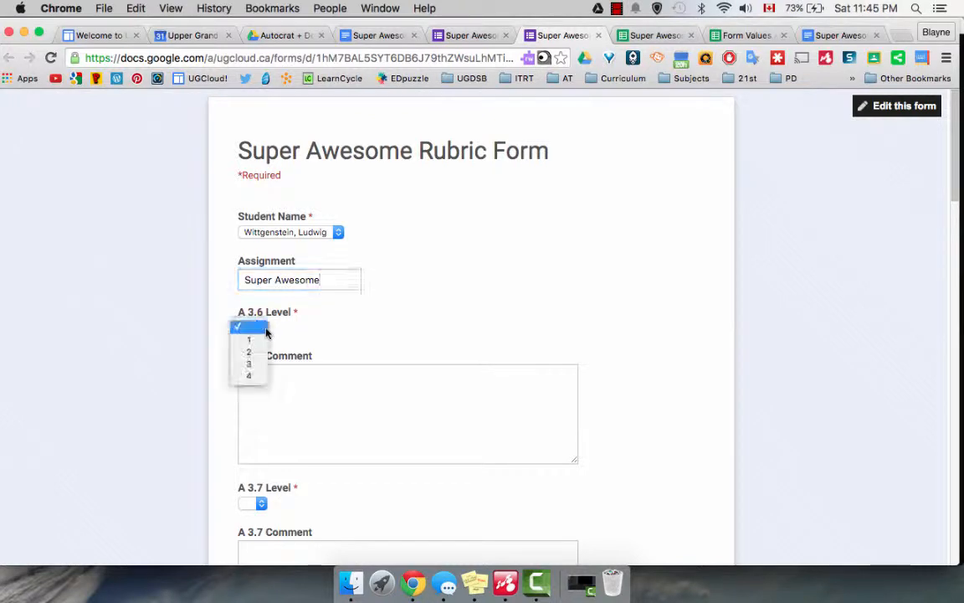
left_click(262, 378)
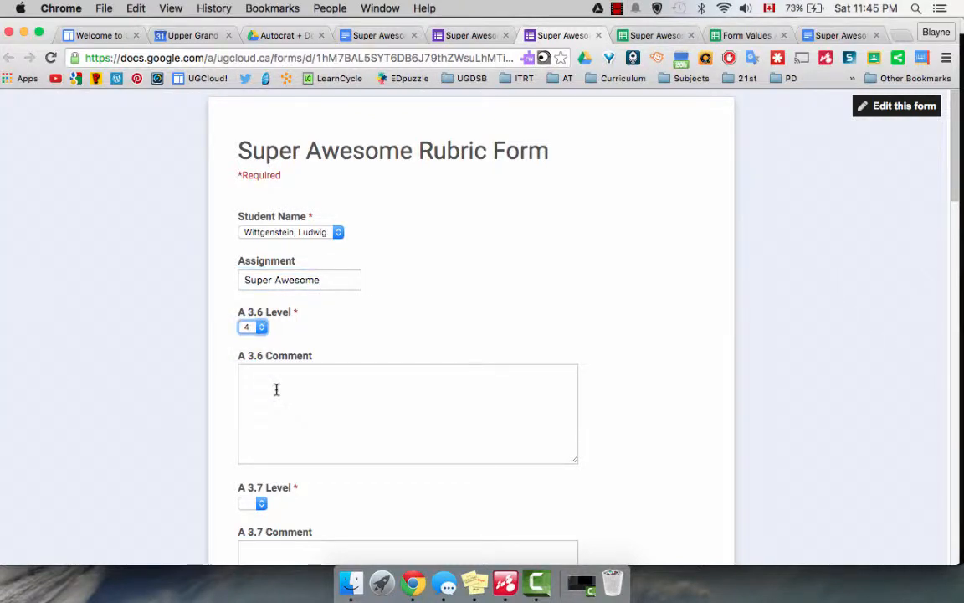
left_click(276, 389)
type("Blah")
scroll(275, 389, "down", 3)
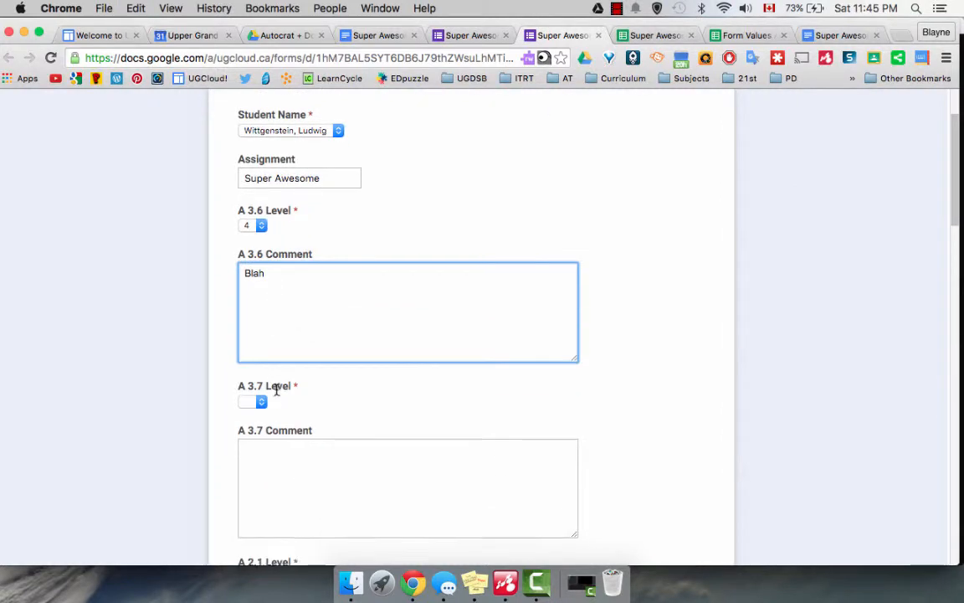
left_click(262, 383)
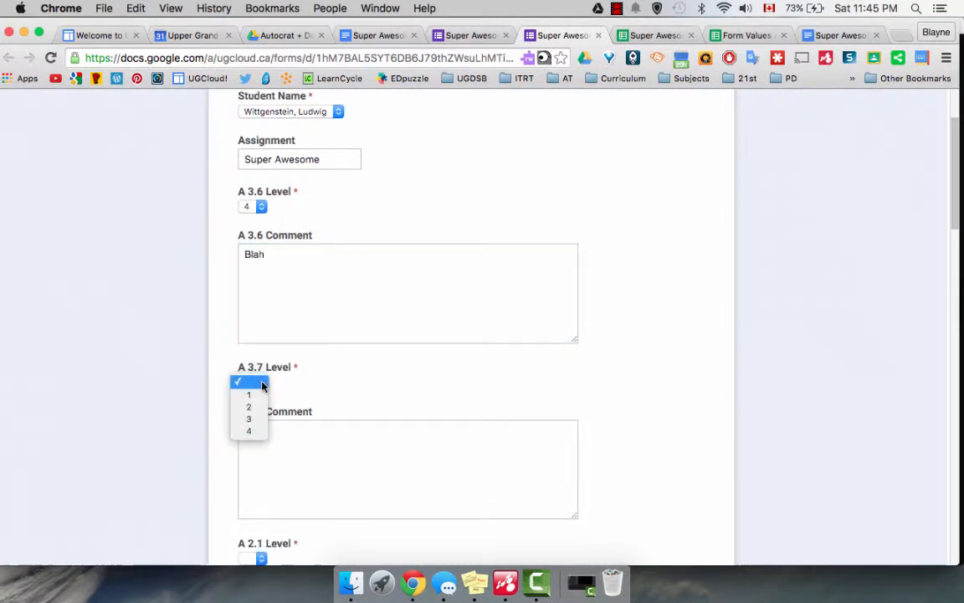
left_click(262, 432)
left_click(276, 441)
type("Blah")
scroll(276, 442, "down", 4)
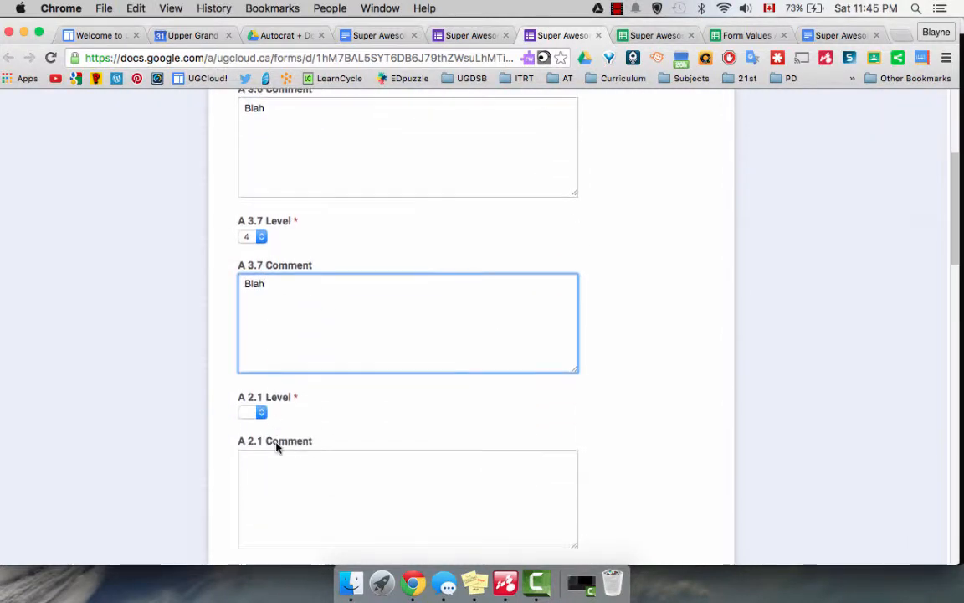
left_click(261, 410)
left_click(261, 462)
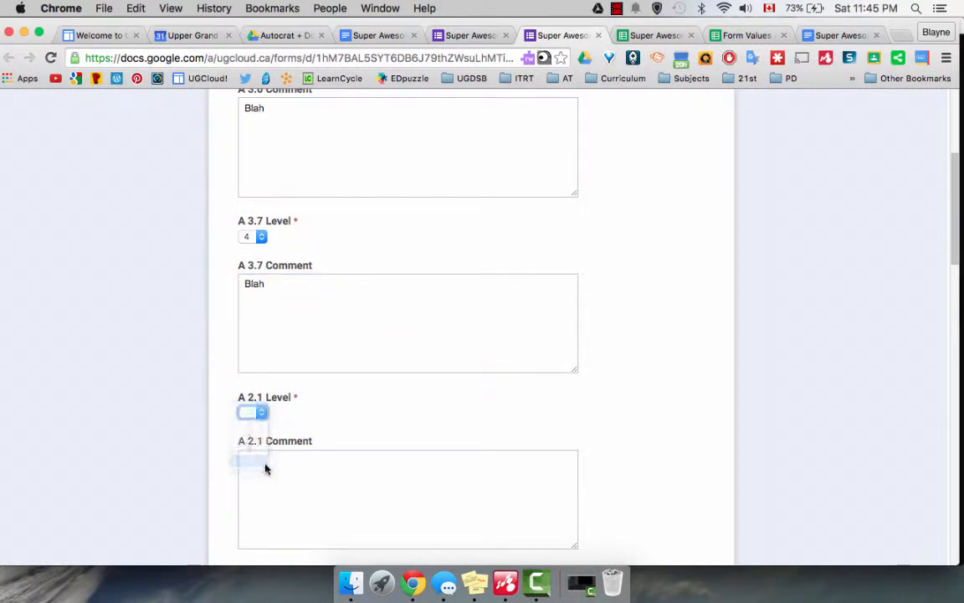
left_click(268, 467)
type("Blah")
- Set A 2.5 and A 2.4 Levels to 4 with comment 'Blah'
scroll(270, 468, "down", 5)
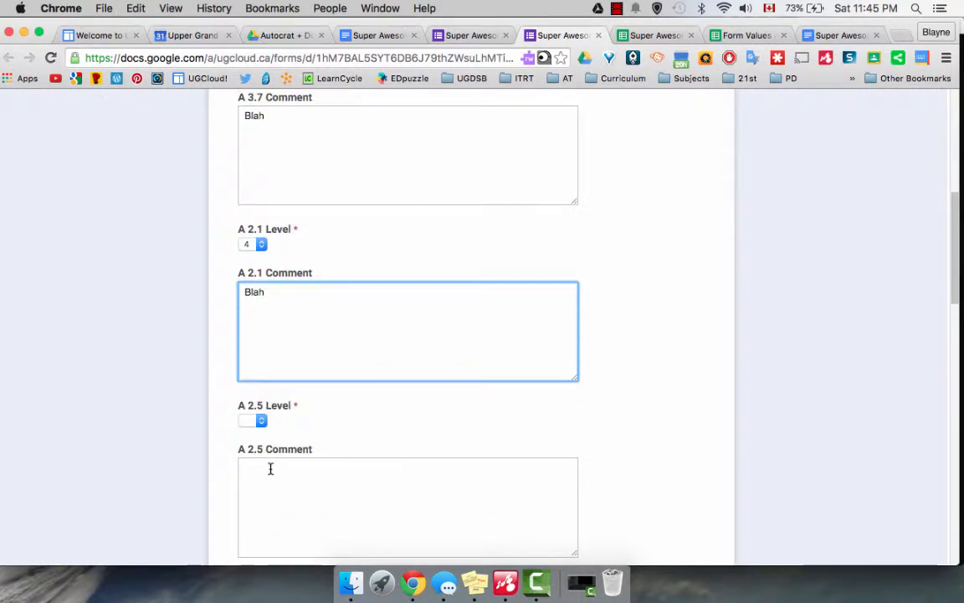
left_click(258, 420)
left_click(259, 468)
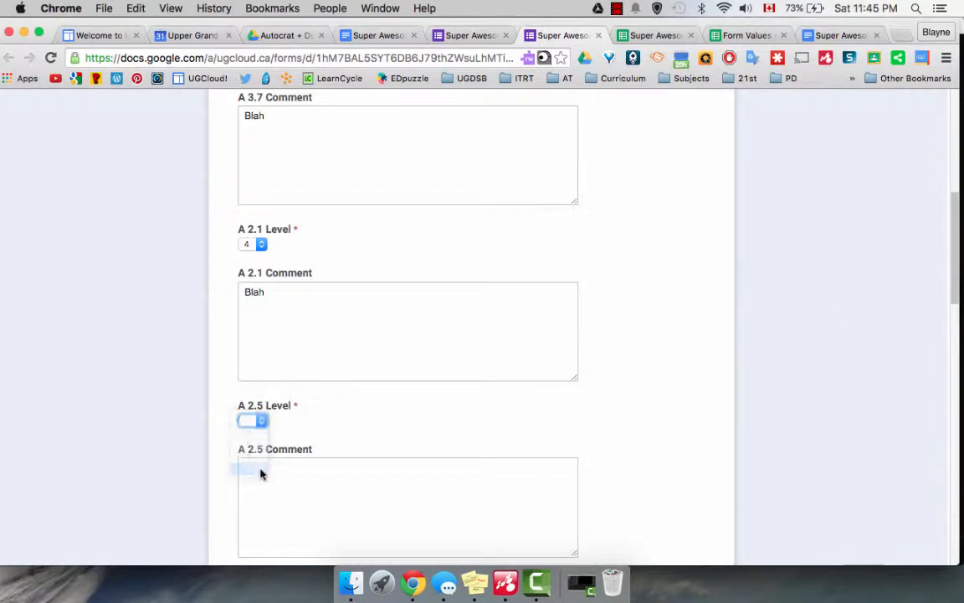
left_click(269, 480)
type("Blah")
scroll(270, 481, "down", 5)
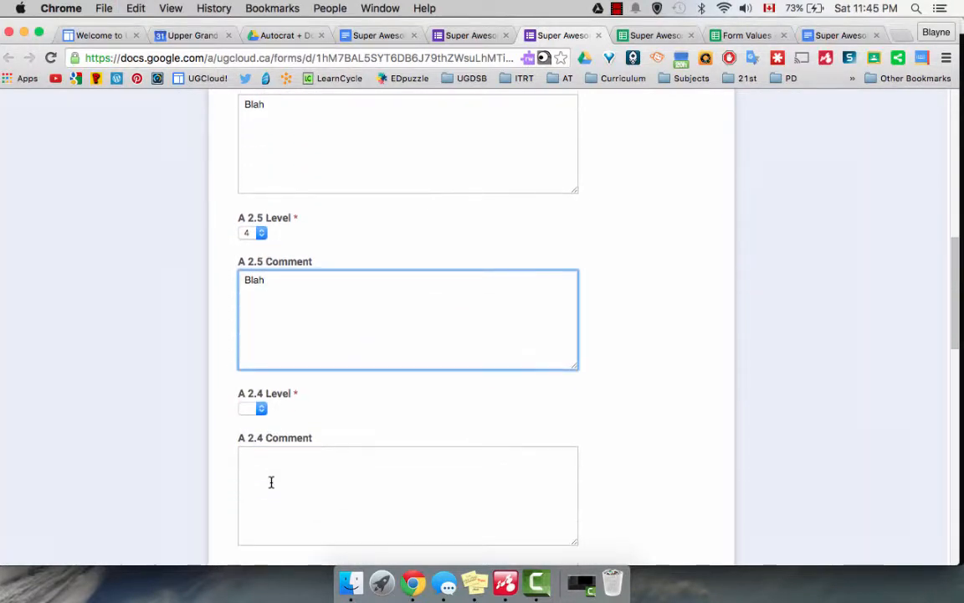
left_click(262, 409)
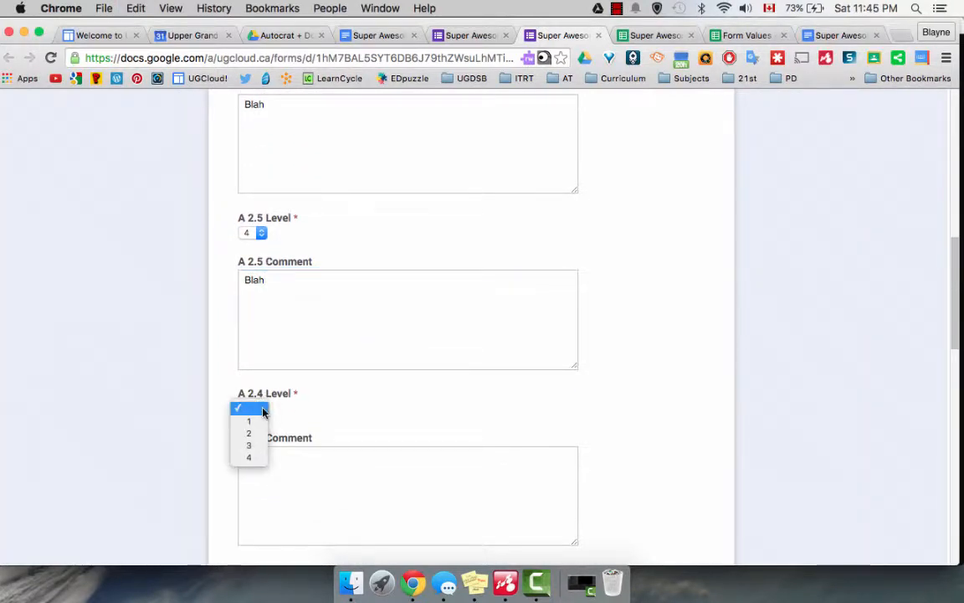
left_click(254, 457)
left_click(269, 472)
type("Blah")
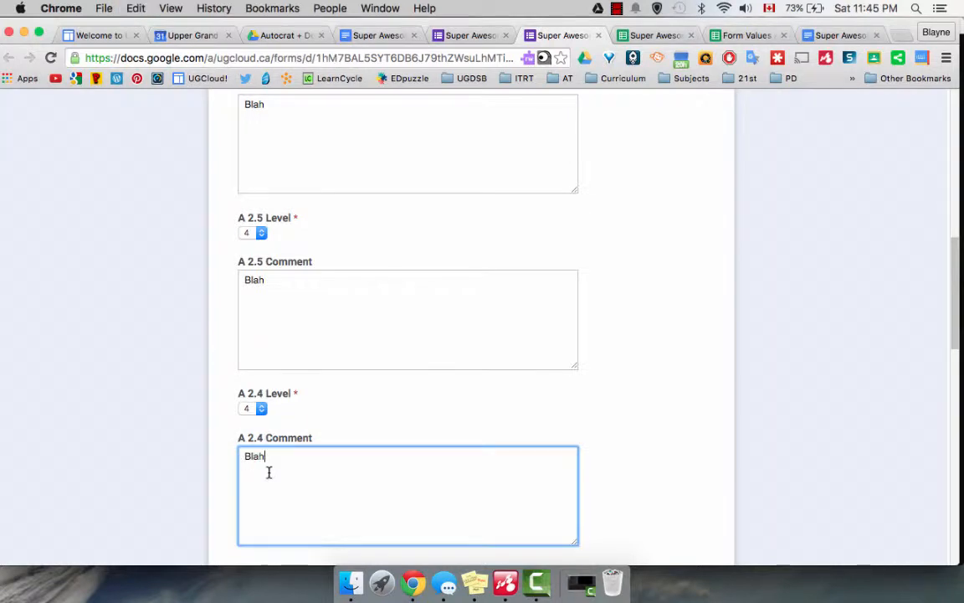
- Set A 2.6 and A 1.3 Levels to 4 with comment 'Blah'
scroll(268, 472, "down", 5)
left_click(262, 383)
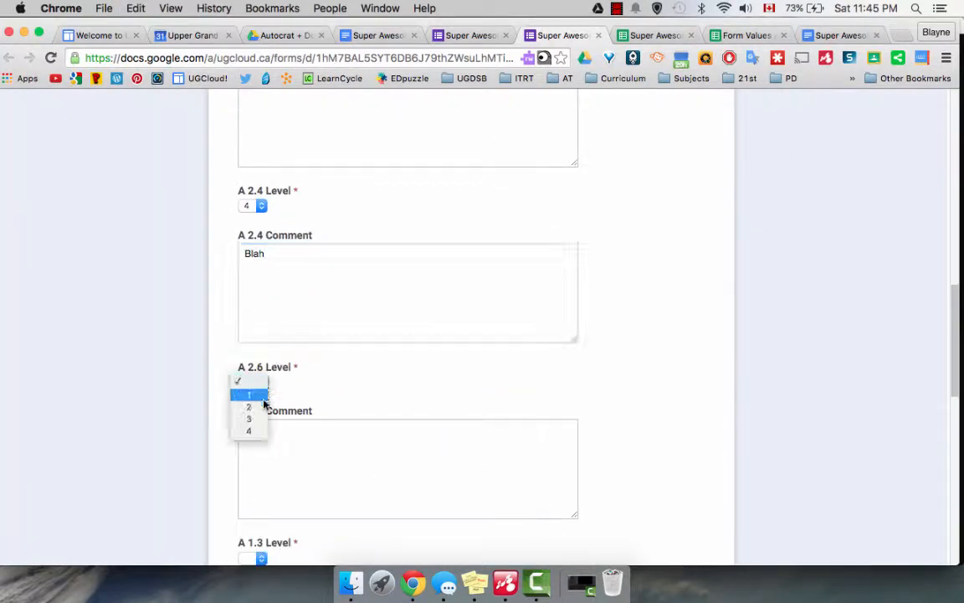
left_click(260, 433)
left_click(287, 443)
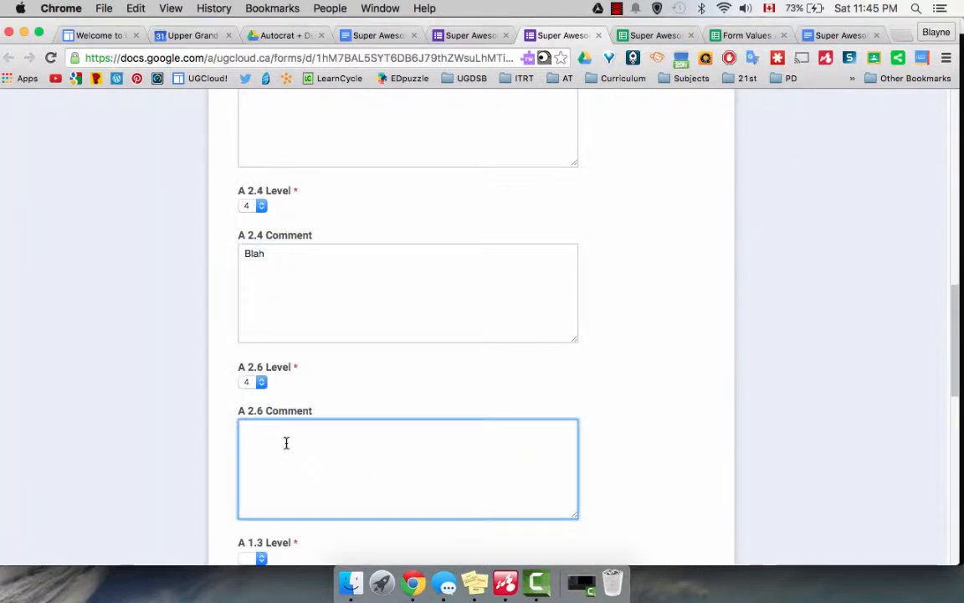
type("Blah")
scroll(286, 442, "down", 2)
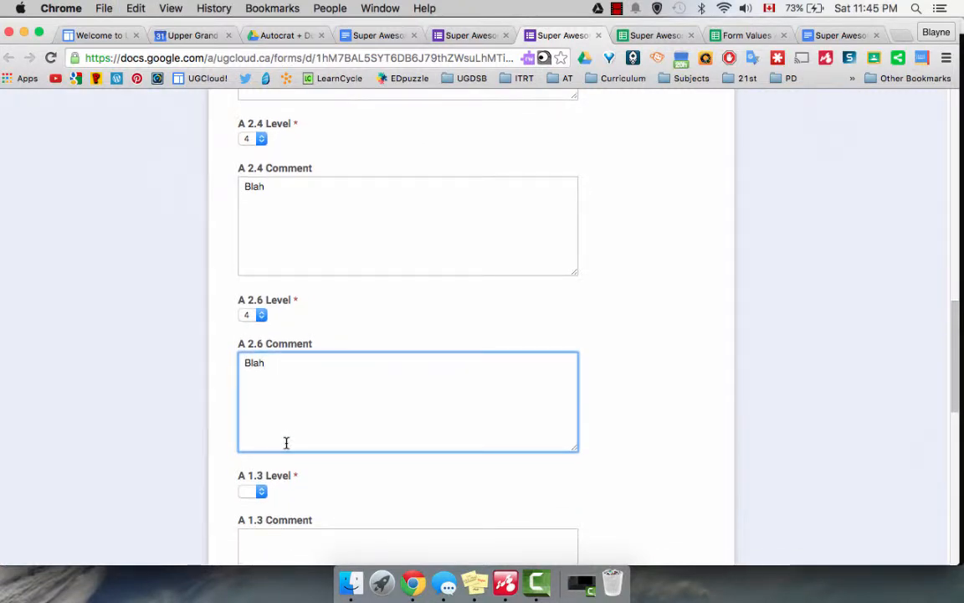
left_click(262, 492)
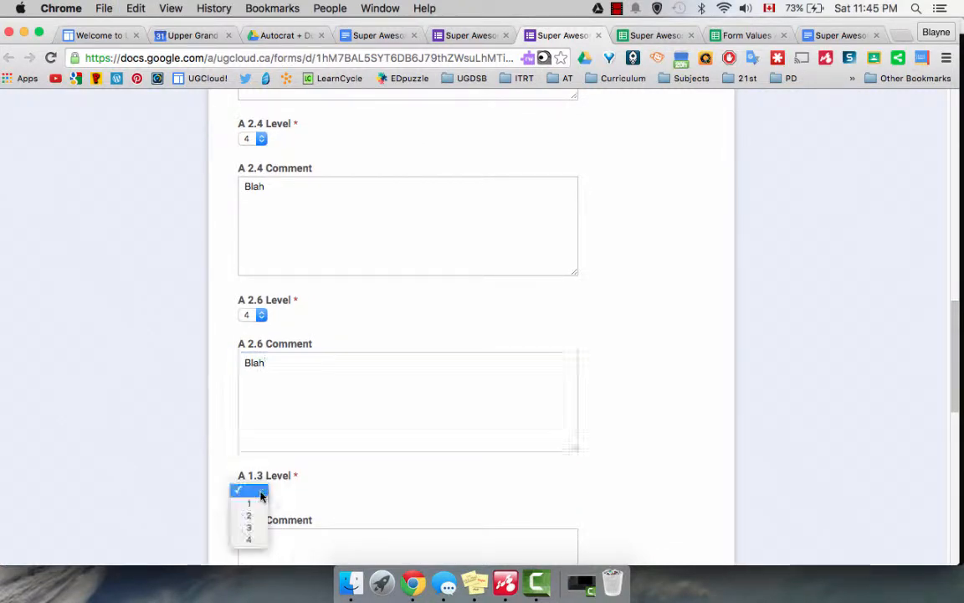
left_click(259, 539)
scroll(259, 540, "down", 1)
left_click(259, 540)
key("super+v")
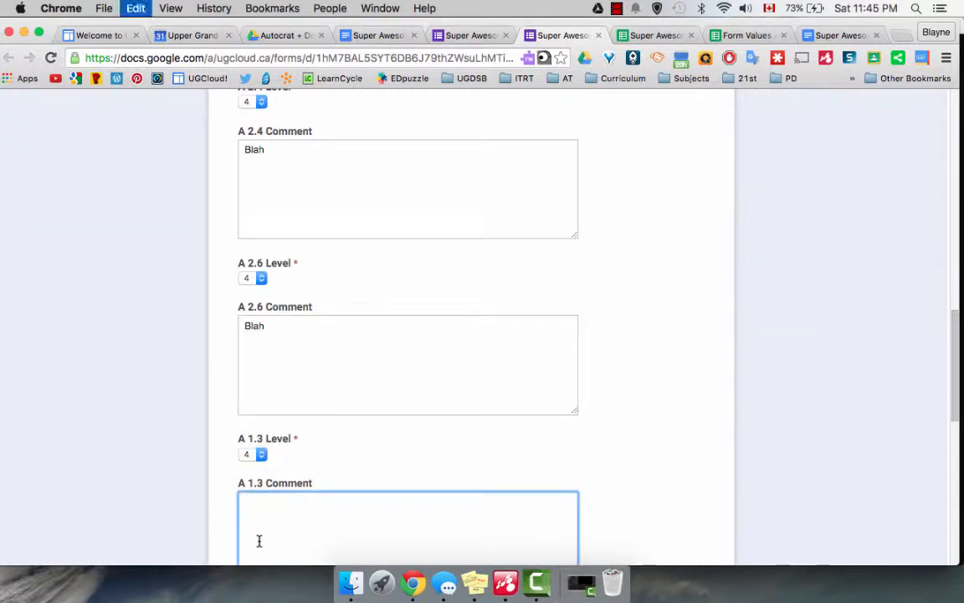
scroll(259, 539, "down", 5)
- Enter Strength 'Good Job', Next Step 'Do This', How to Get There 'Do x, y, and z.', then submit
left_click(272, 358)
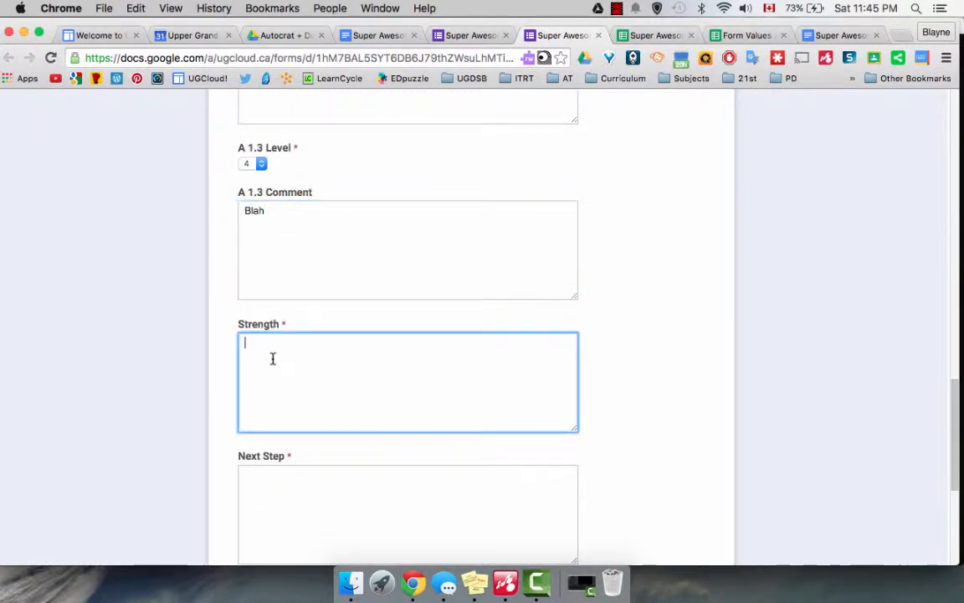
type("Good Job")
scroll(257, 310, "down", 3)
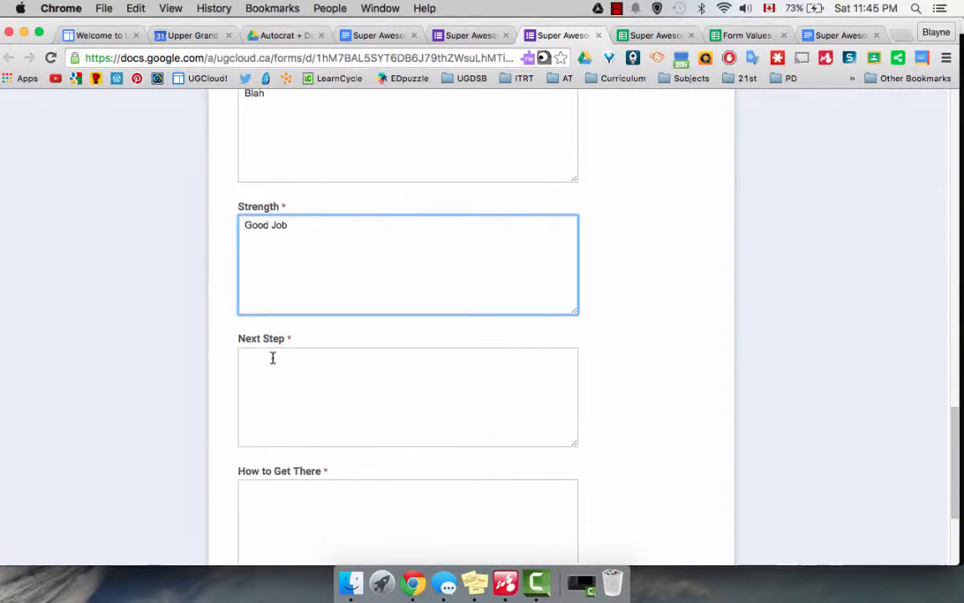
left_click(258, 361)
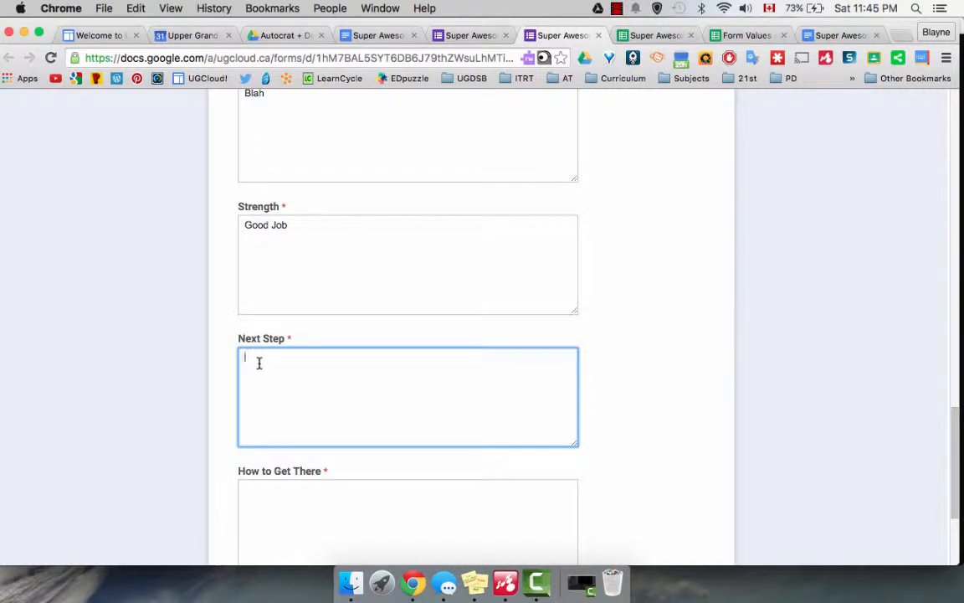
type("Do This")
left_click(283, 505)
type("Do x")
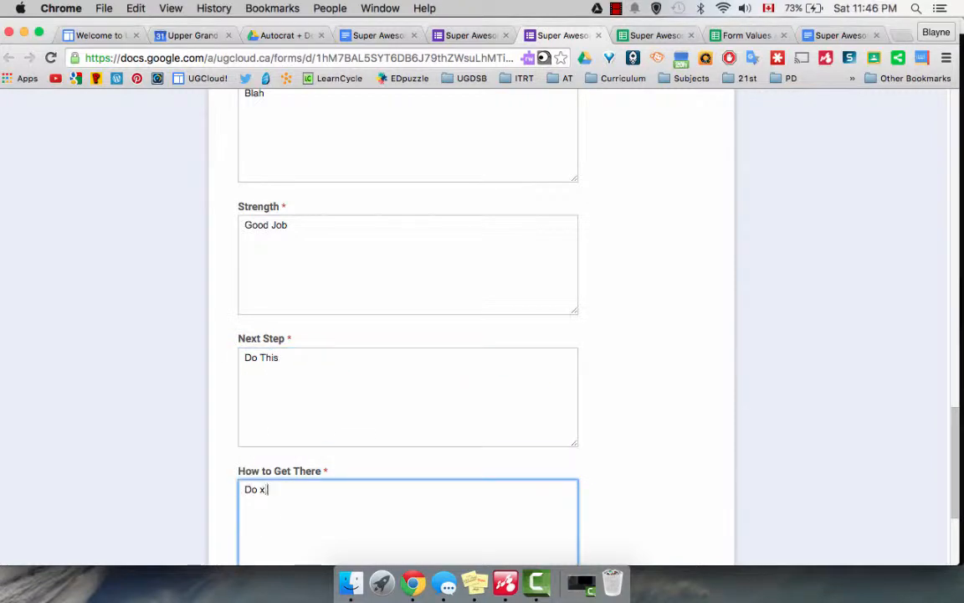
type(", y, and z.")
scroll(254, 471, "down", 3)
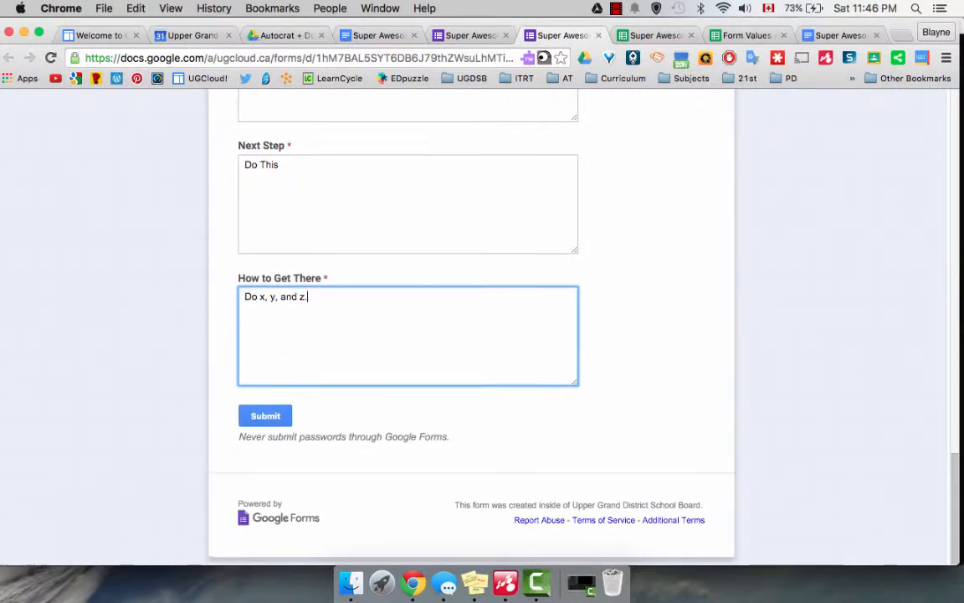
left_click(262, 422)
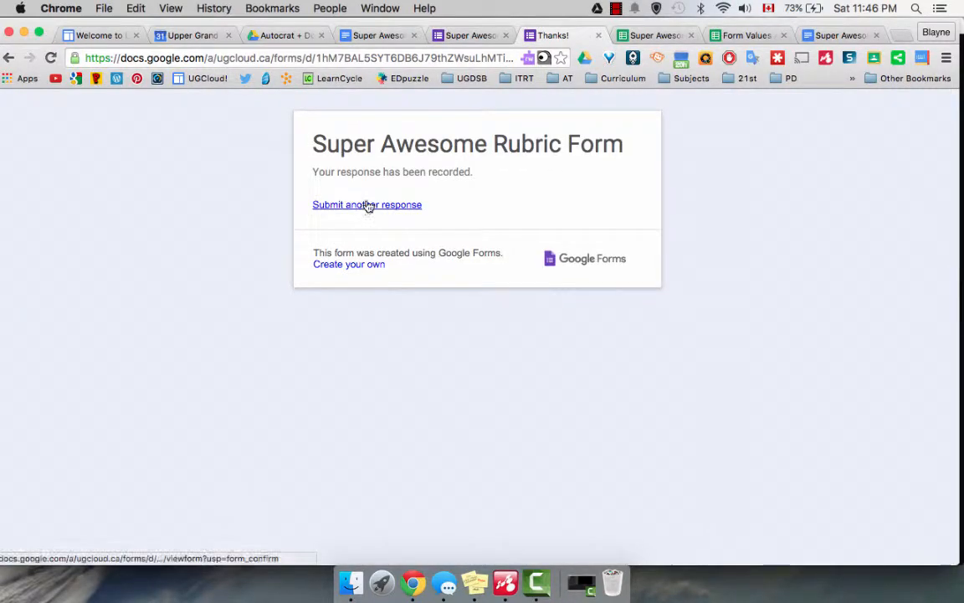
- Close the Thanks! page and view the form's responses in the linked spreadsheet
left_click(599, 36)
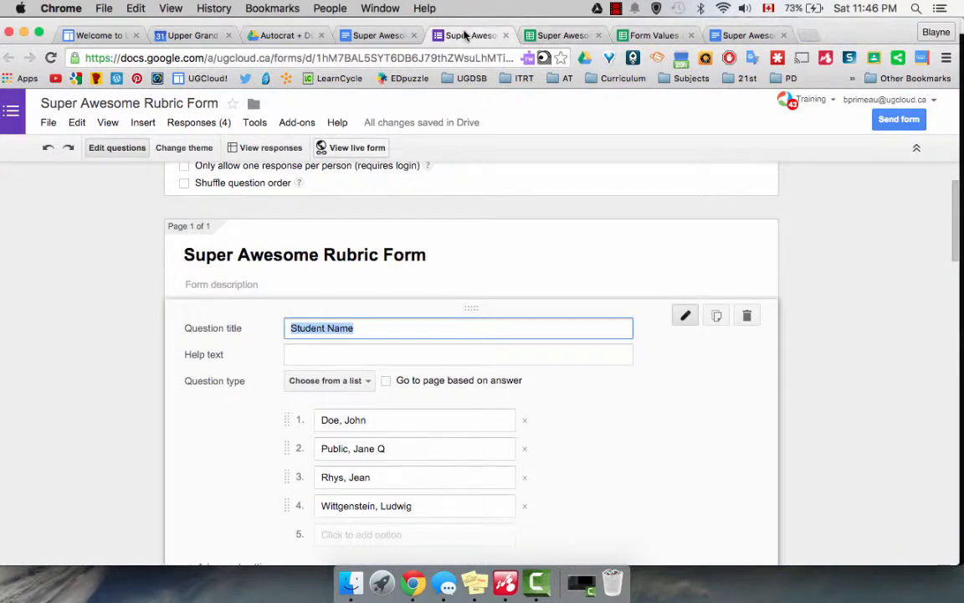
left_click(213, 125)
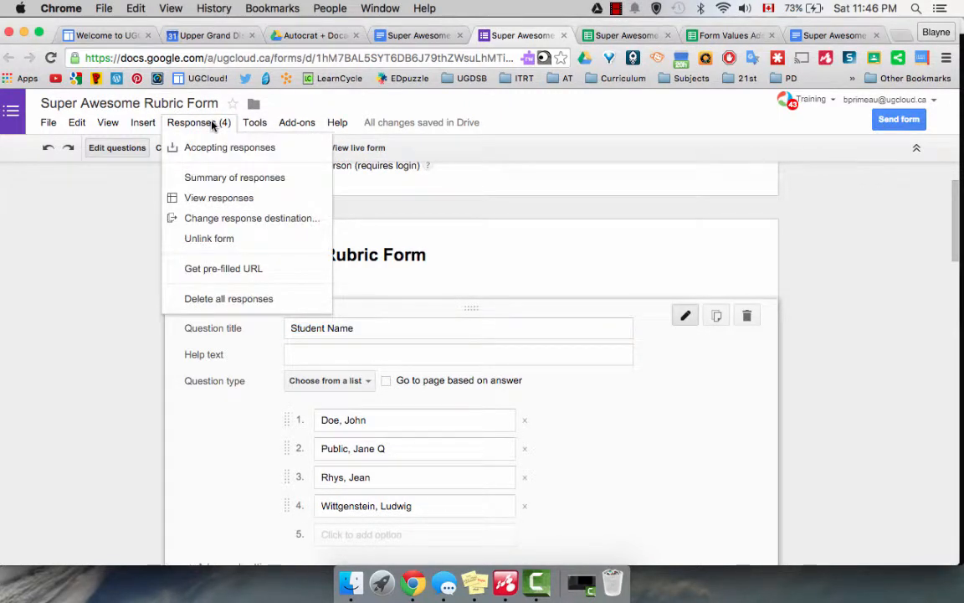
left_click(218, 198)
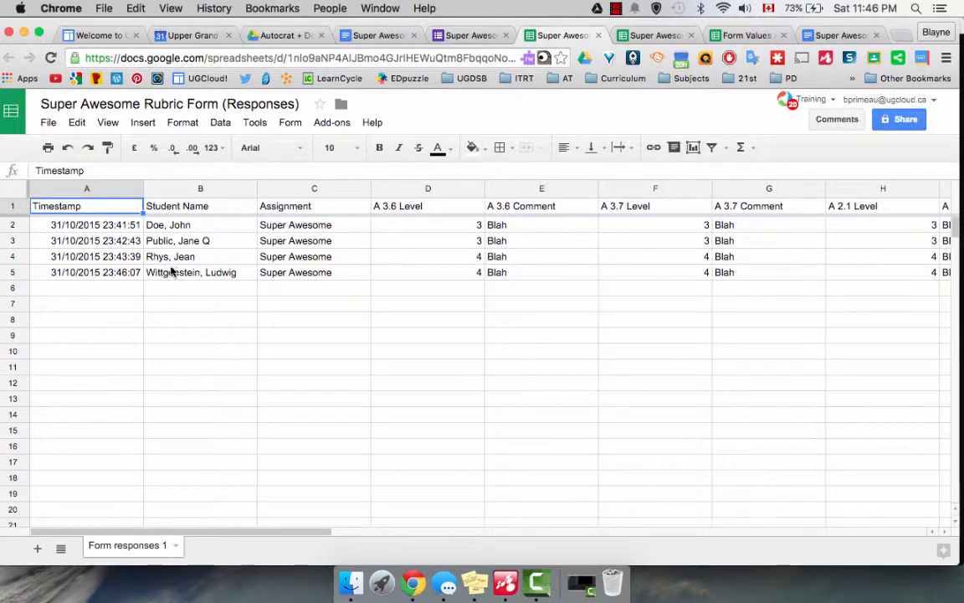
- Scroll the responses sheet right to show columns N through U
scroll(325, 258, "right", 5)
scroll(327, 258, "right", 1)
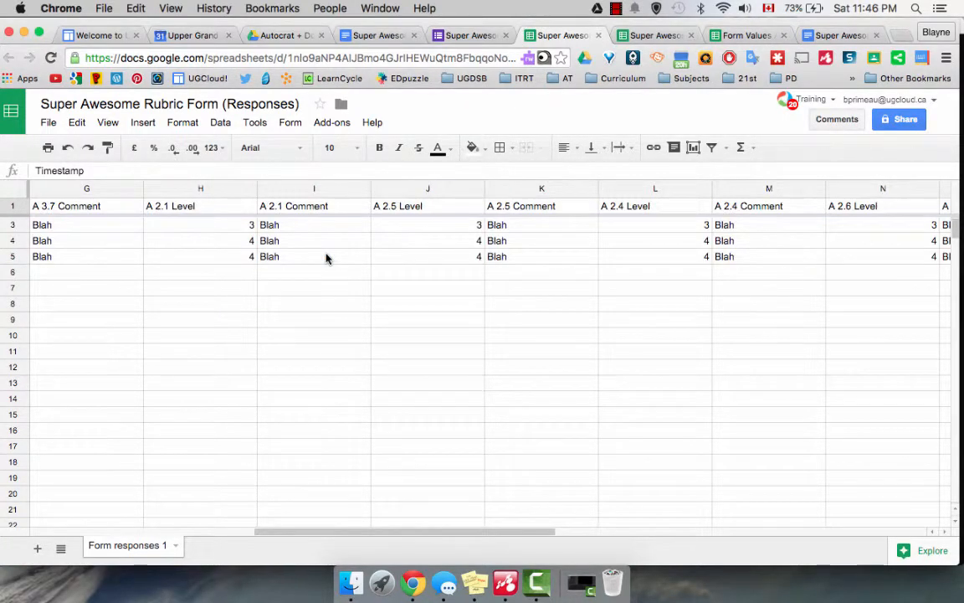
scroll(327, 257, "right", 7)
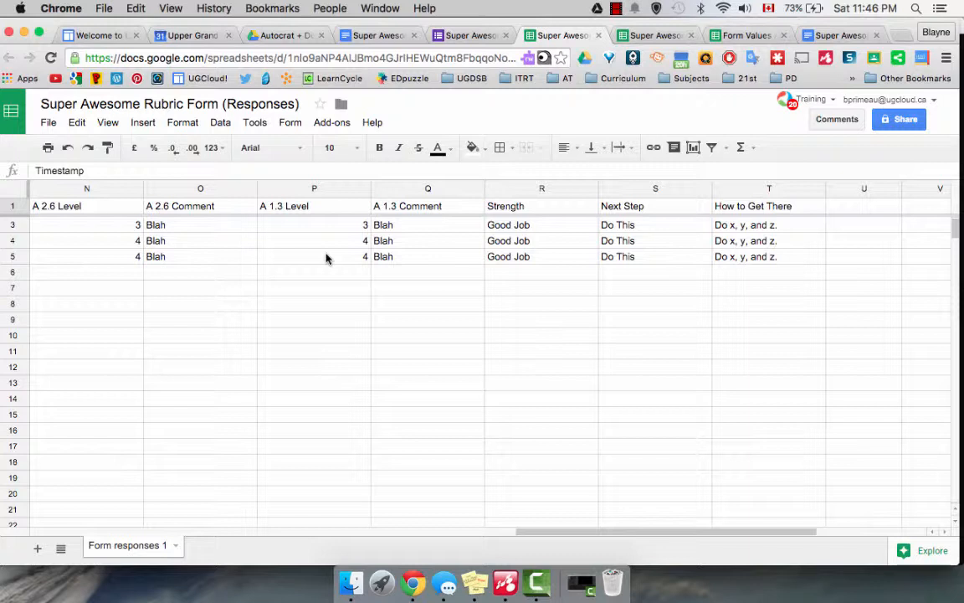
left_click(332, 126)
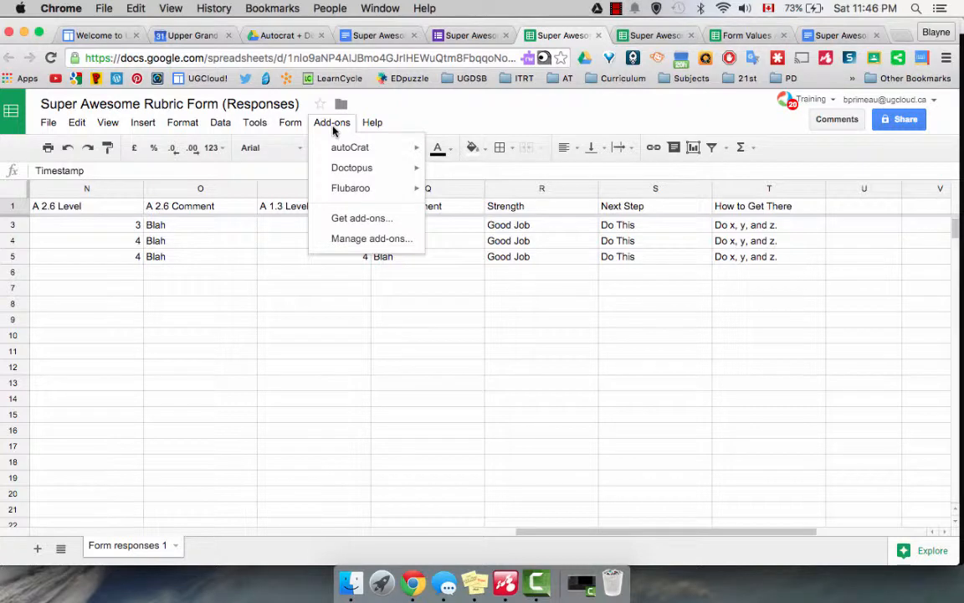
mouse_move(340, 148)
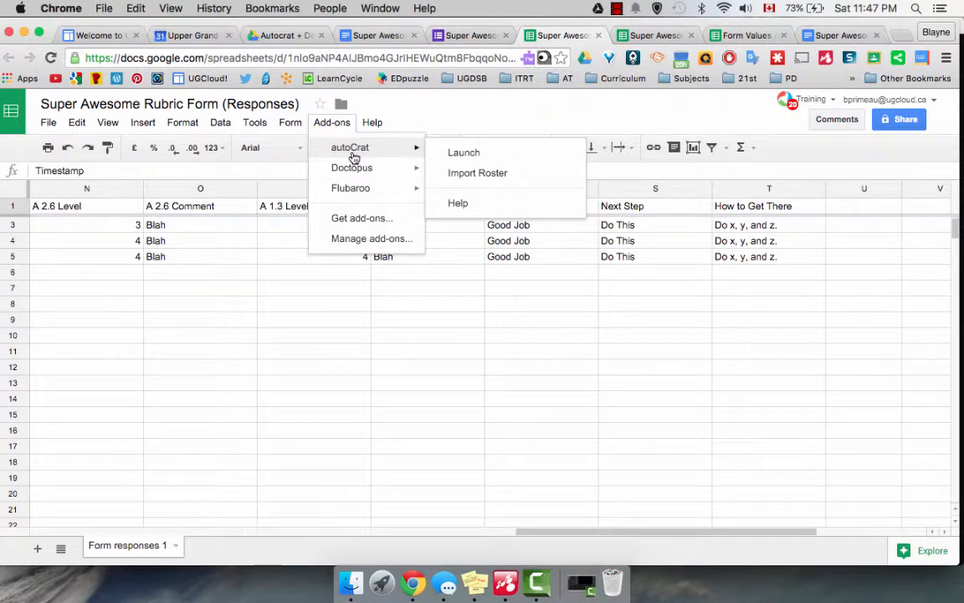
left_click(542, 109)
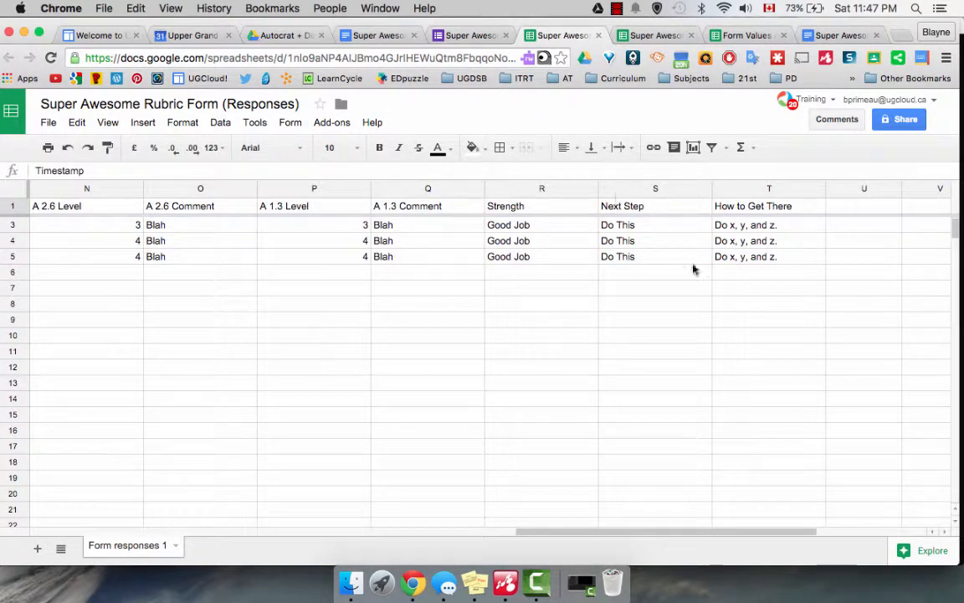
scroll(693, 269, "right", 1)
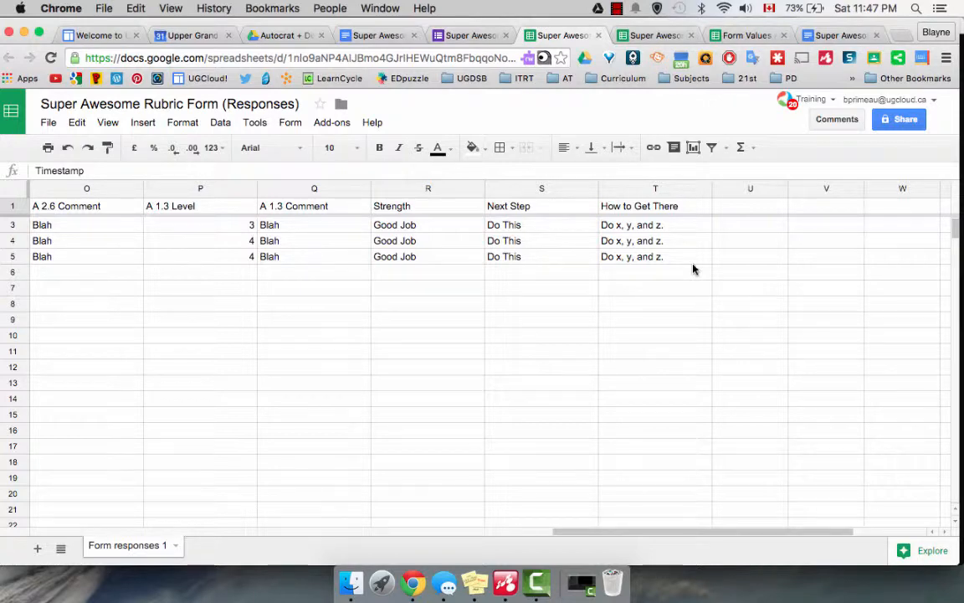
scroll(693, 268, "left", 10)
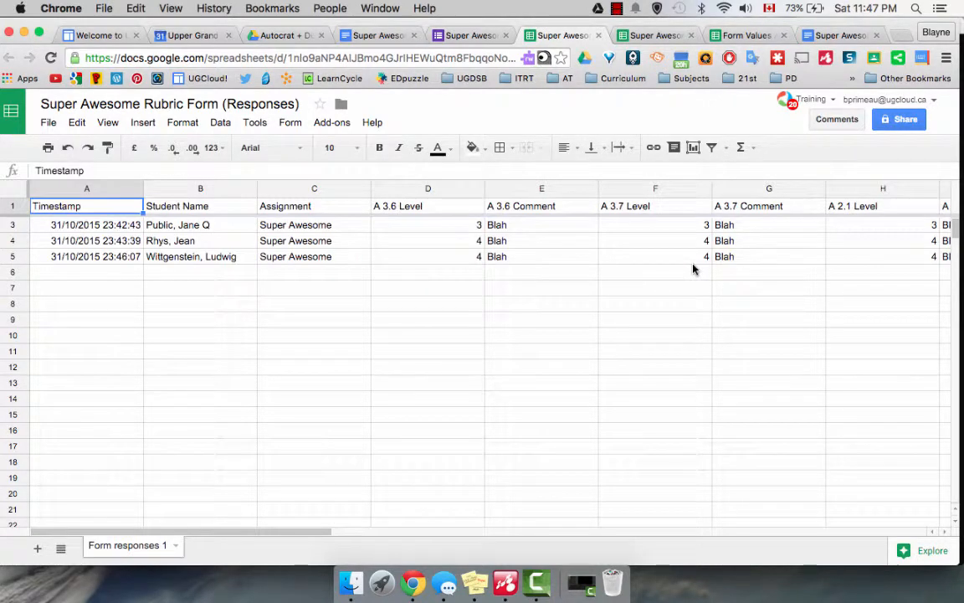
scroll(693, 268, "right", 10)
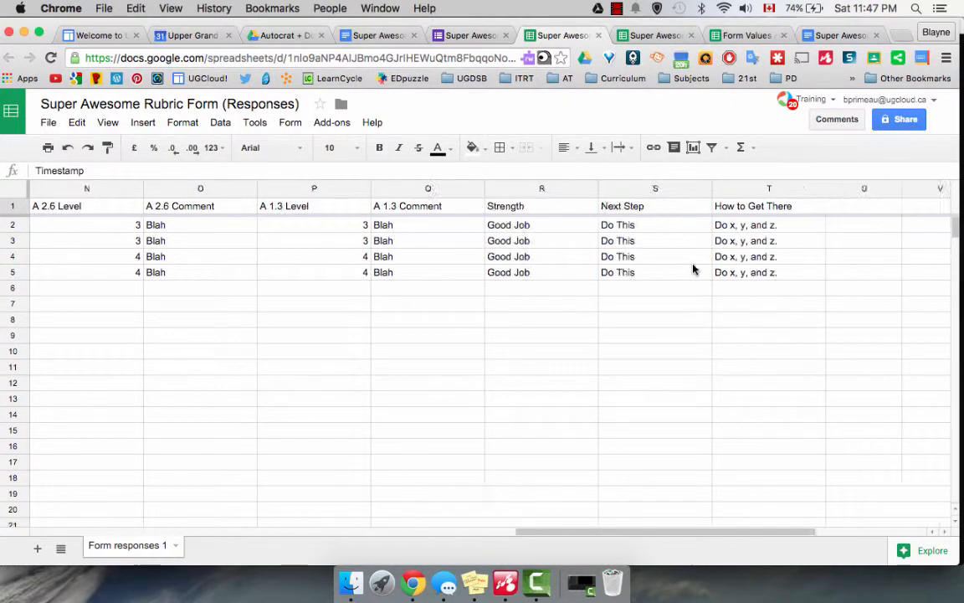
scroll(694, 269, "right", 2)
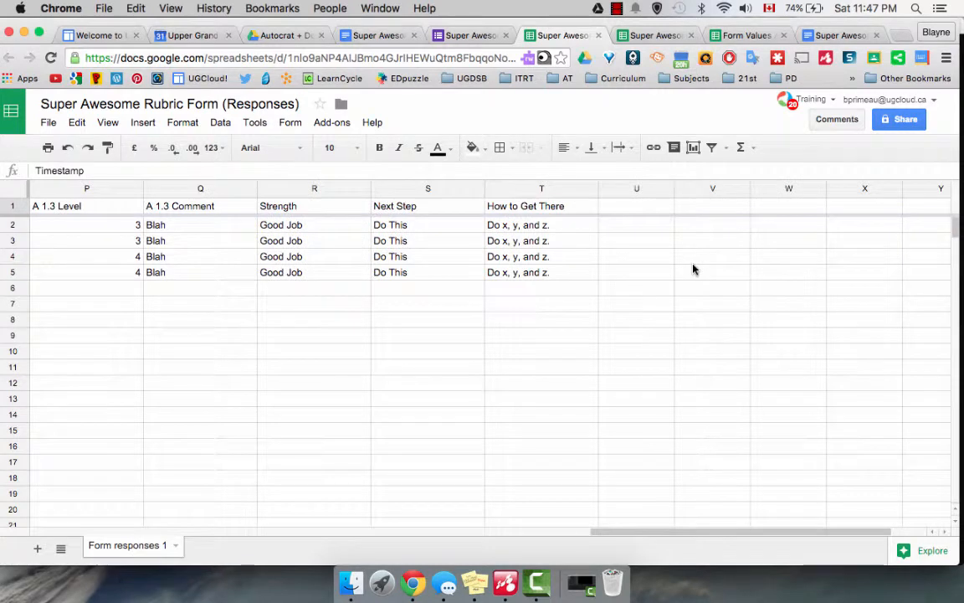
- Enter headings 'Student Email', 'Parent Email 1' and 'Parent Email 2' in U1, V1 and W1
left_click(621, 213)
type("Stu")
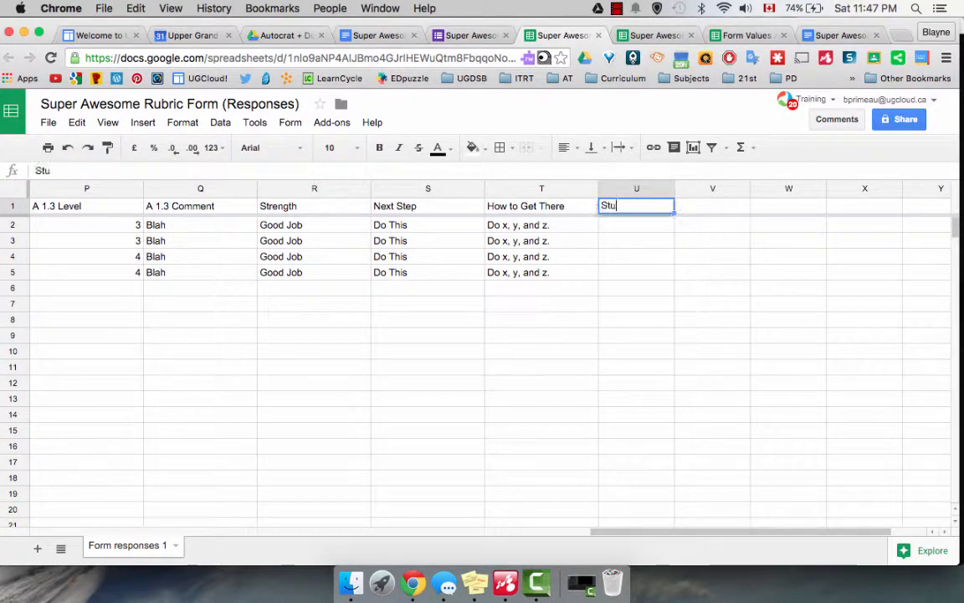
type("dent Email")
key("Tab")
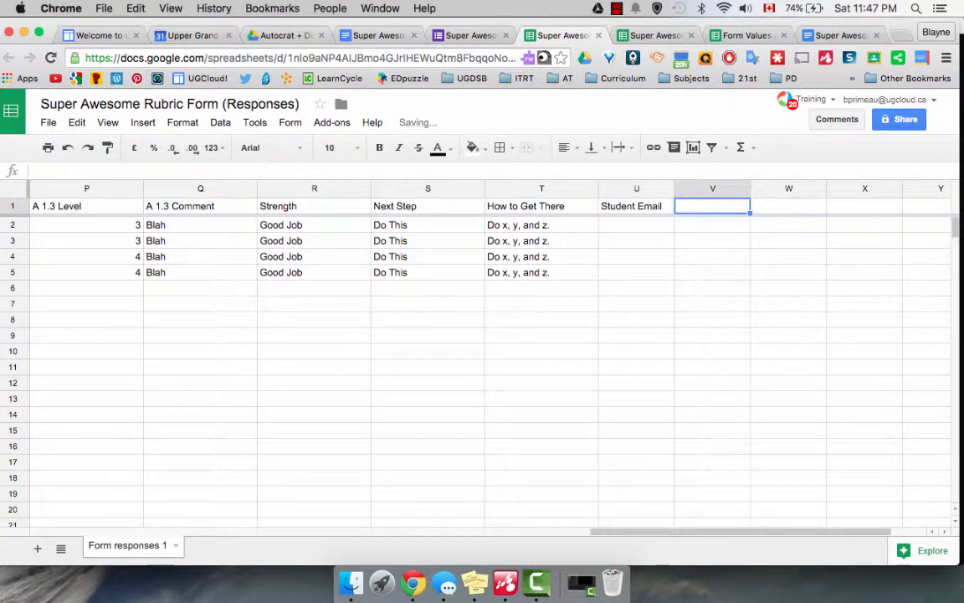
type("Parent Email")
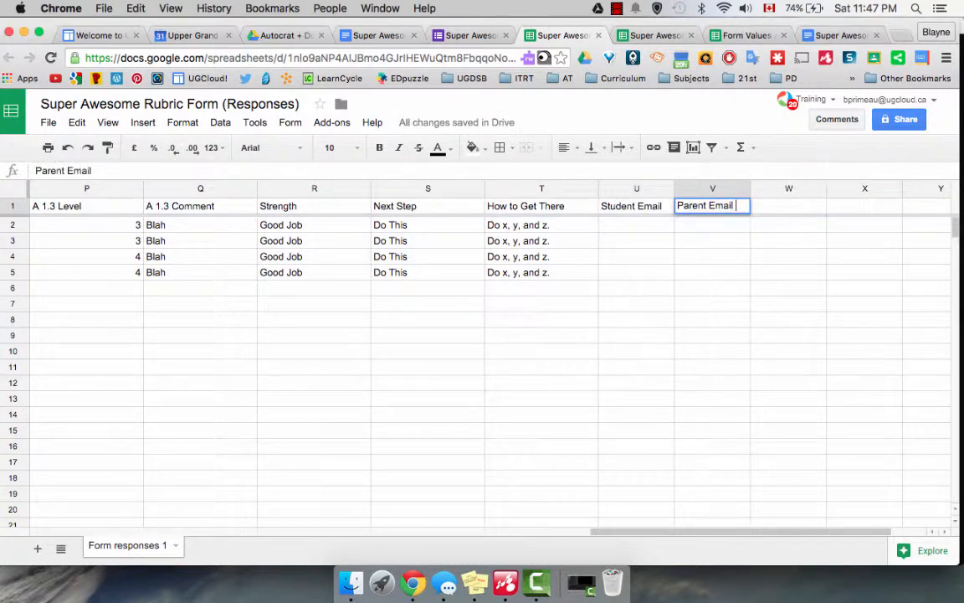
type(" 1")
left_click(766, 213)
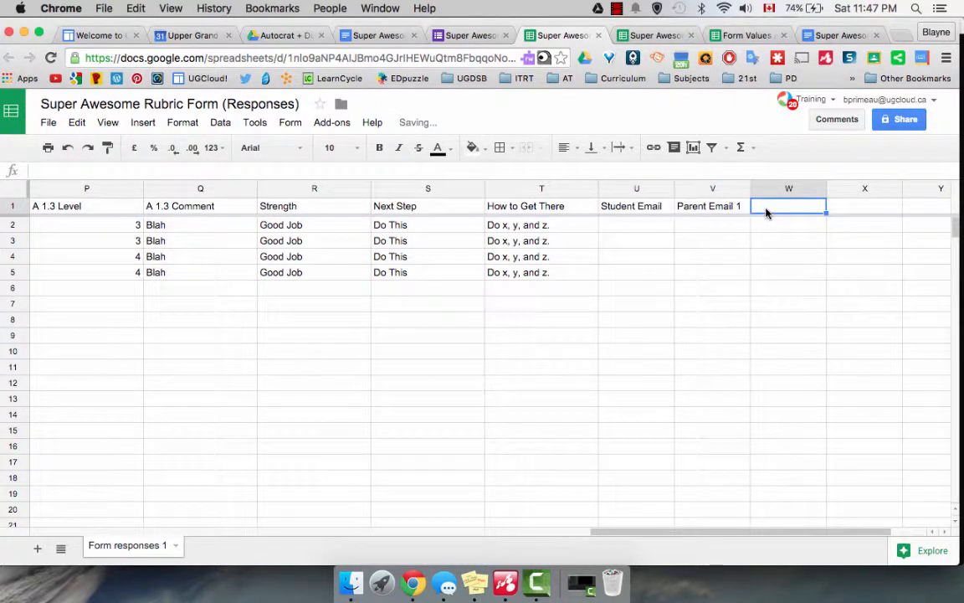
type("Parent")
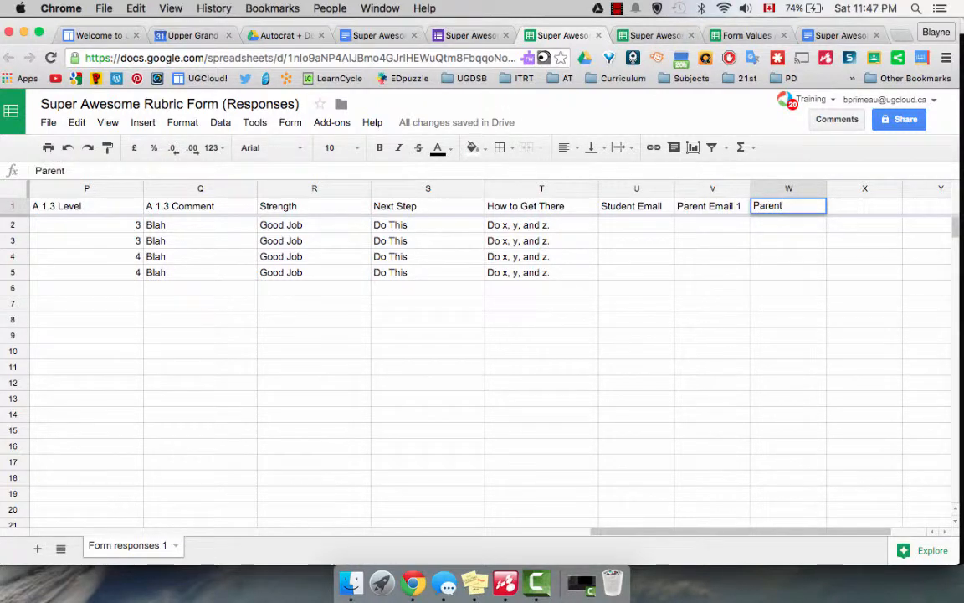
type(" Email 2")
- Enter the student's email address in U2 and copy it into U3–U5
left_click(606, 227)
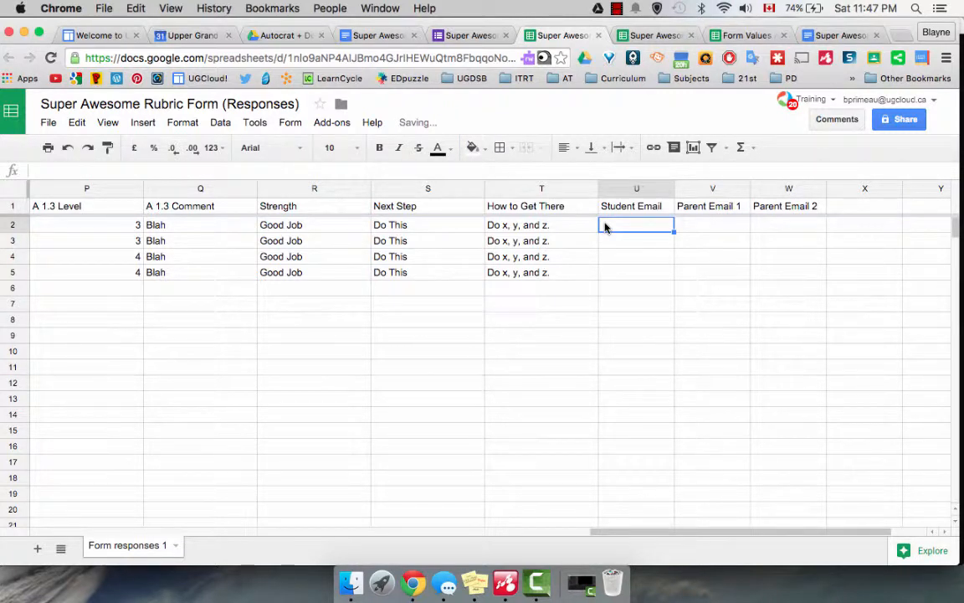
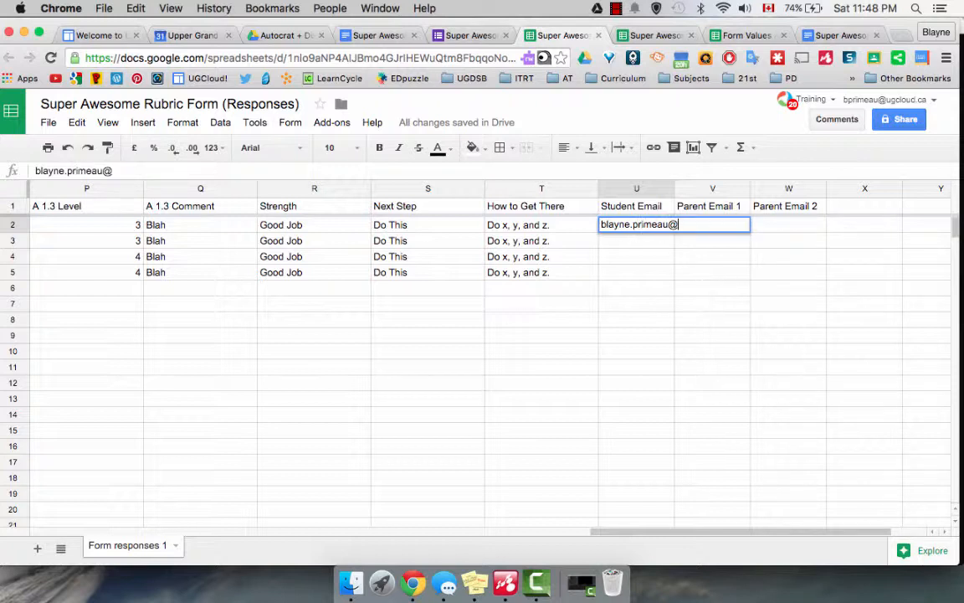
key("Return")
left_click(645, 229)
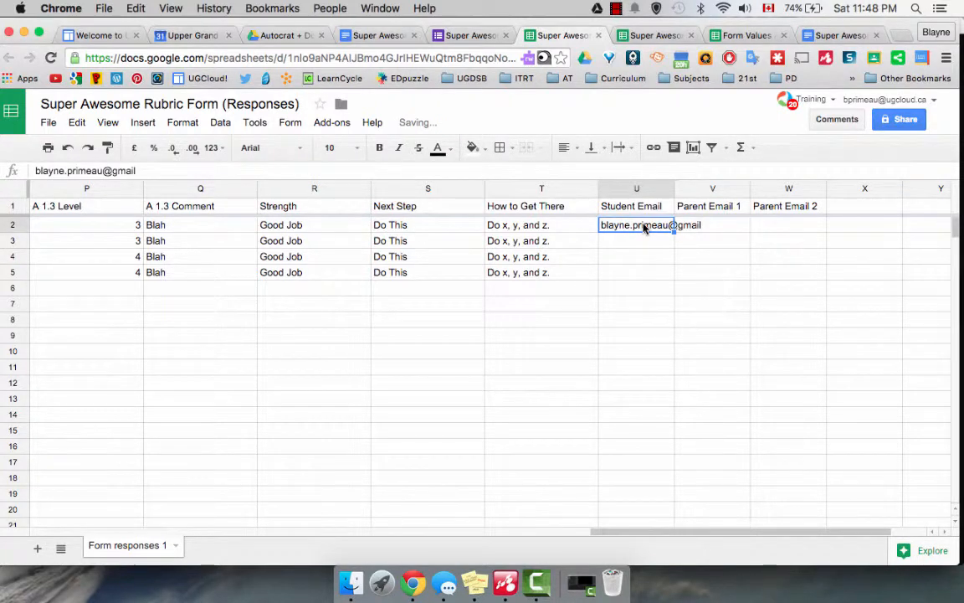
key("super+c")
left_click(636, 241)
key("super+v")
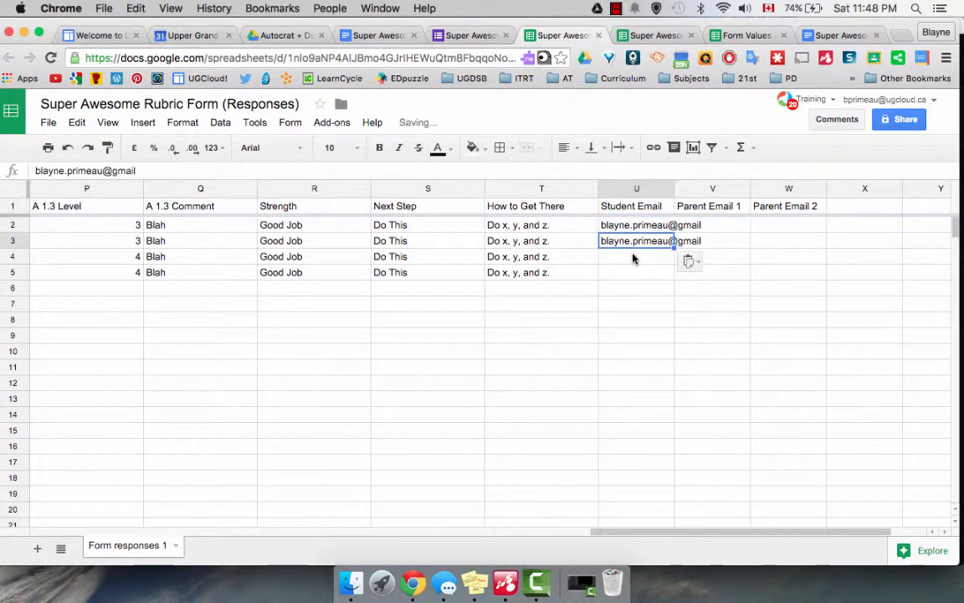
left_click(632, 257)
key("super+v")
left_click(628, 273)
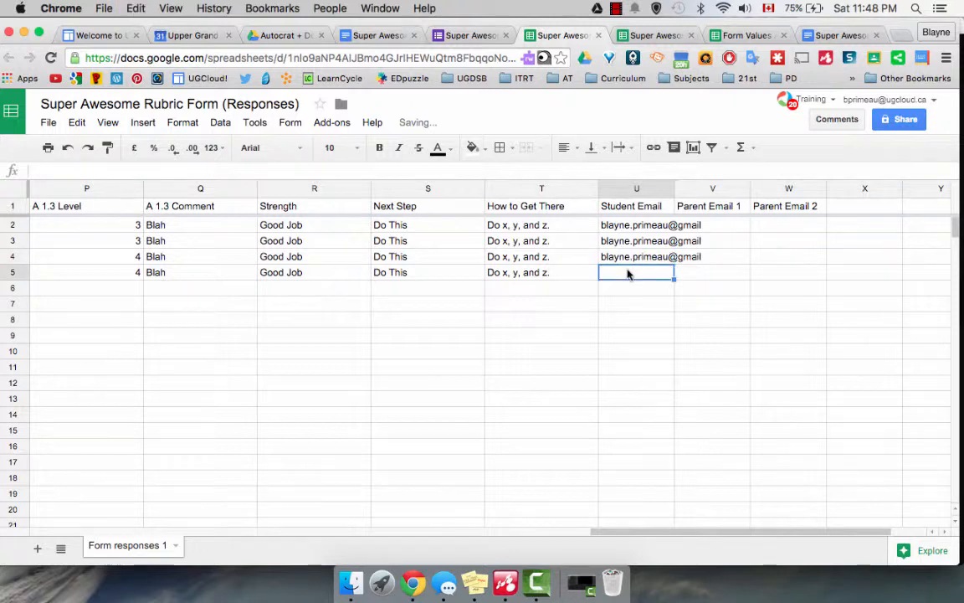
key("super+v")
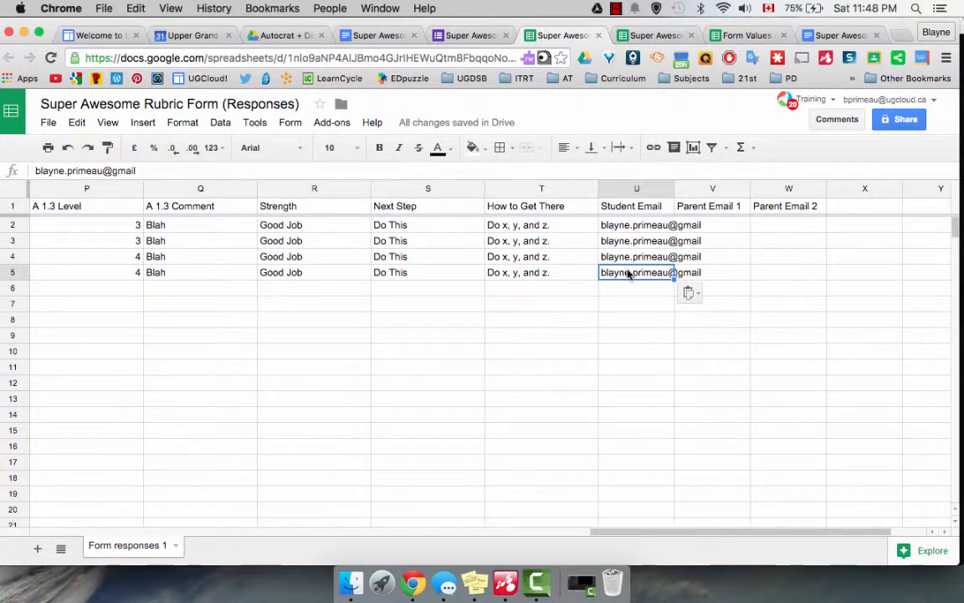
- Enter the parent's email address in V2 and copy it into V3–V5
left_click(721, 227)
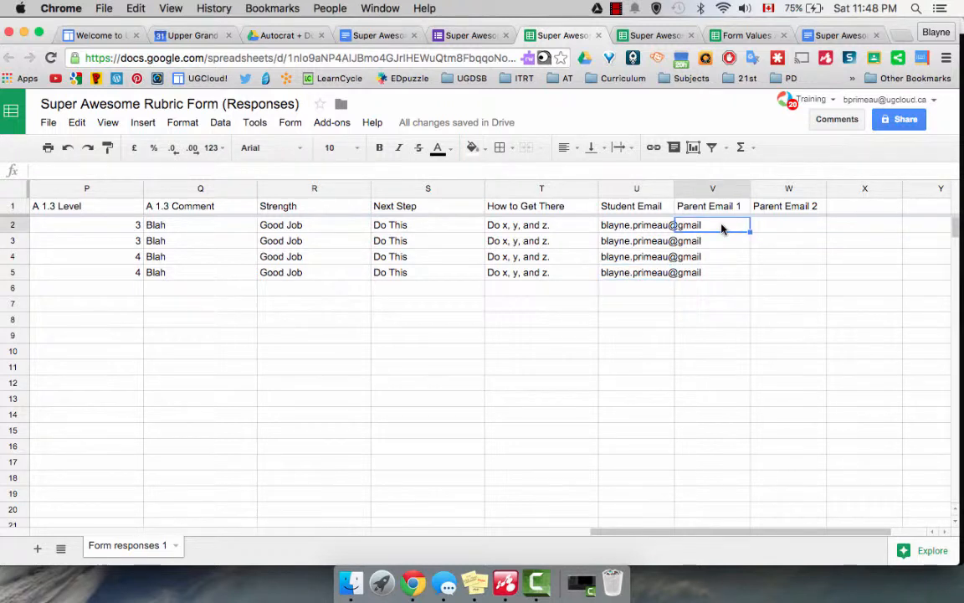
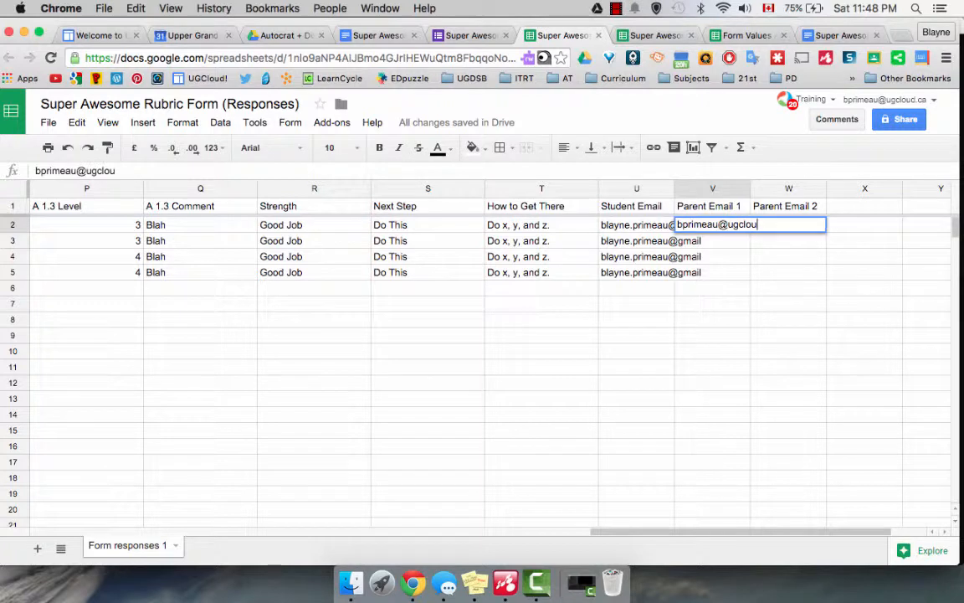
key("Return")
left_click(725, 231)
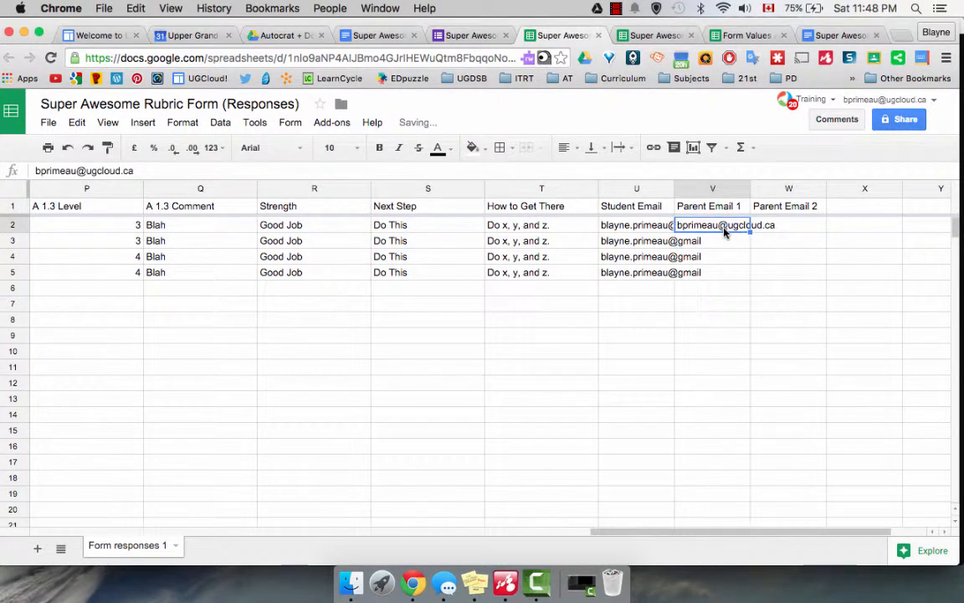
key("ctrl+c")
left_click(721, 241)
key("ctrl+v")
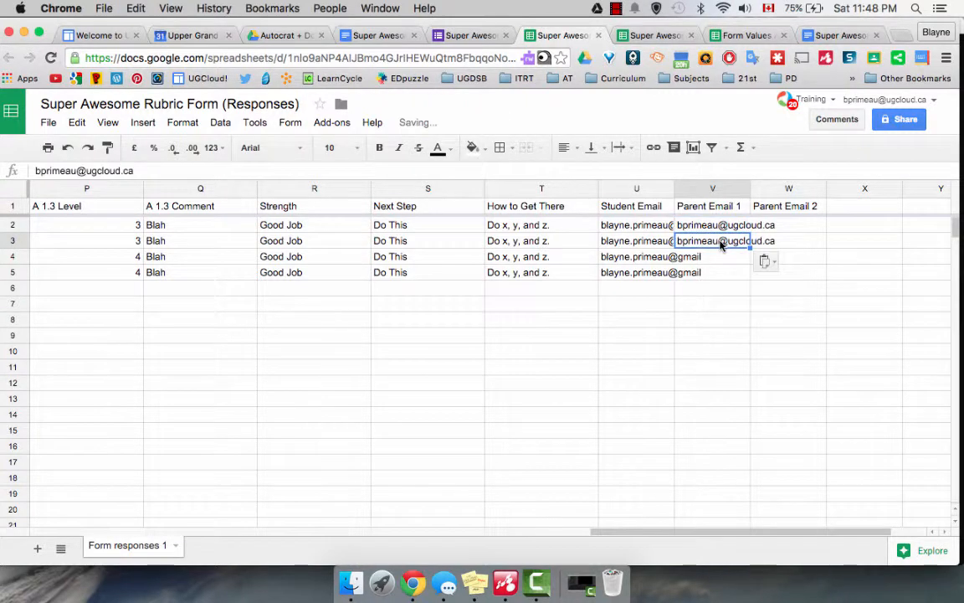
left_click(714, 257)
key("ctrl+v")
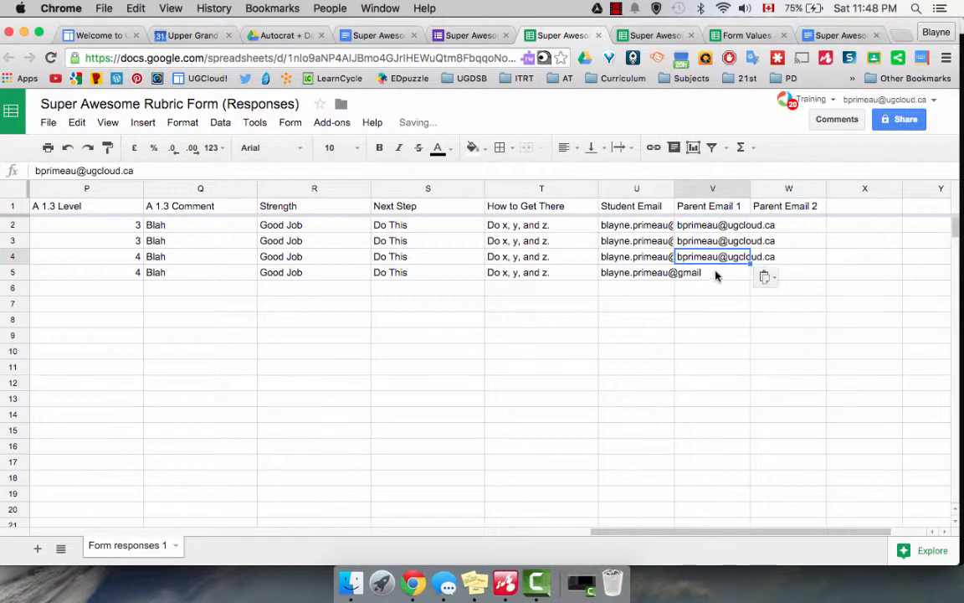
left_click(715, 274)
key("ctrl+v")
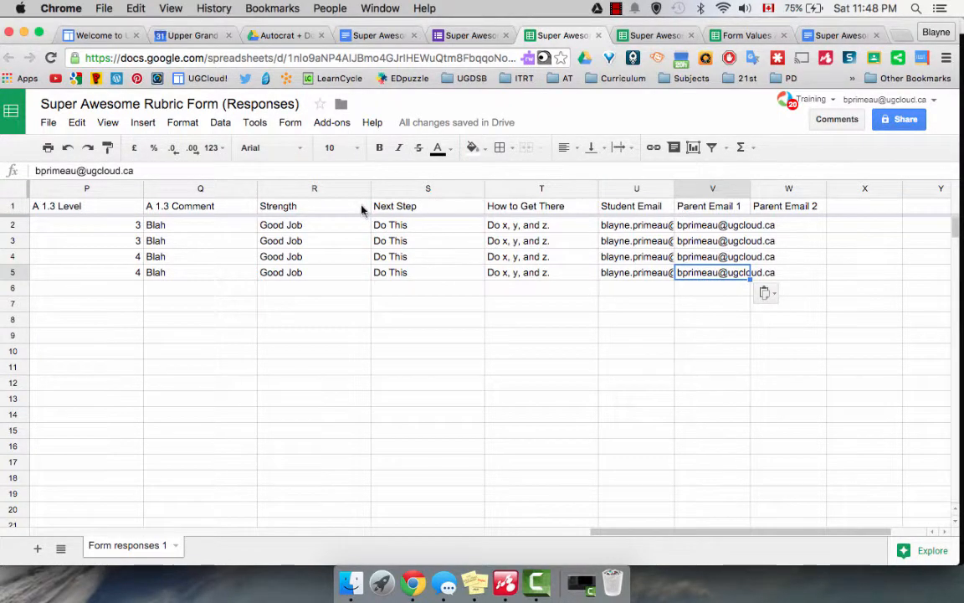
left_click(338, 124)
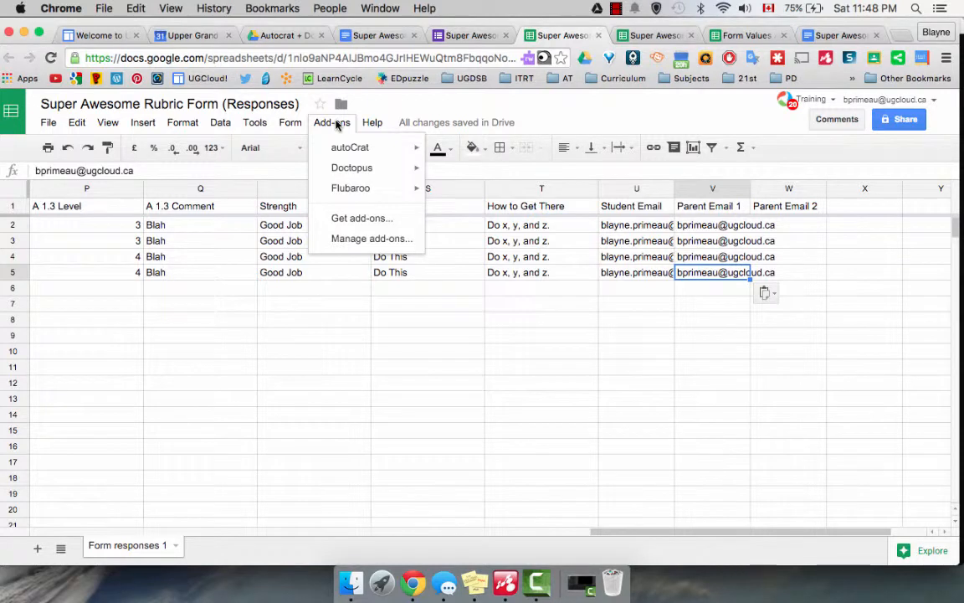
- Launch autoCrat from the Add-ons menu and begin a new merge job
mouse_move(347, 149)
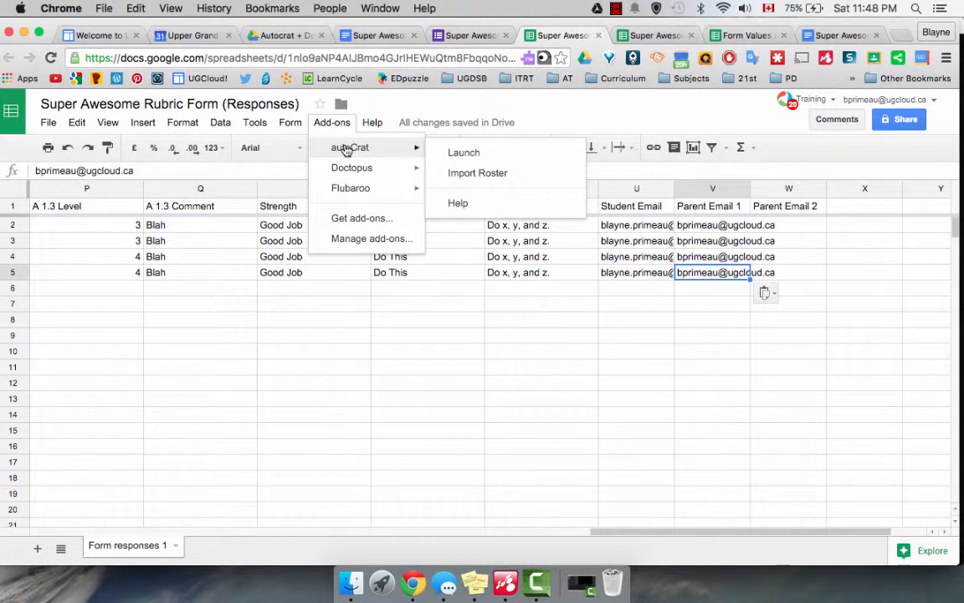
left_click(462, 153)
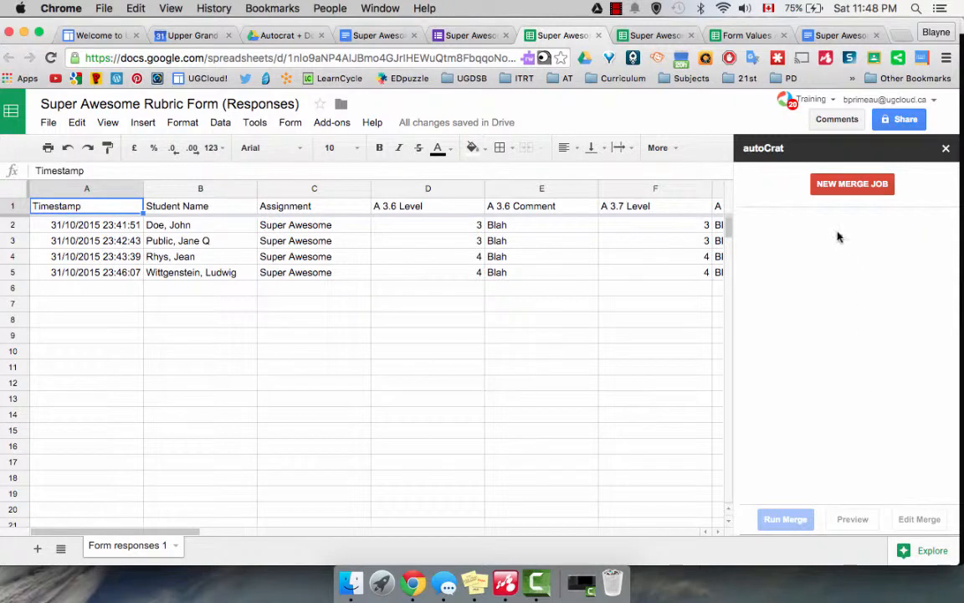
left_click(880, 195)
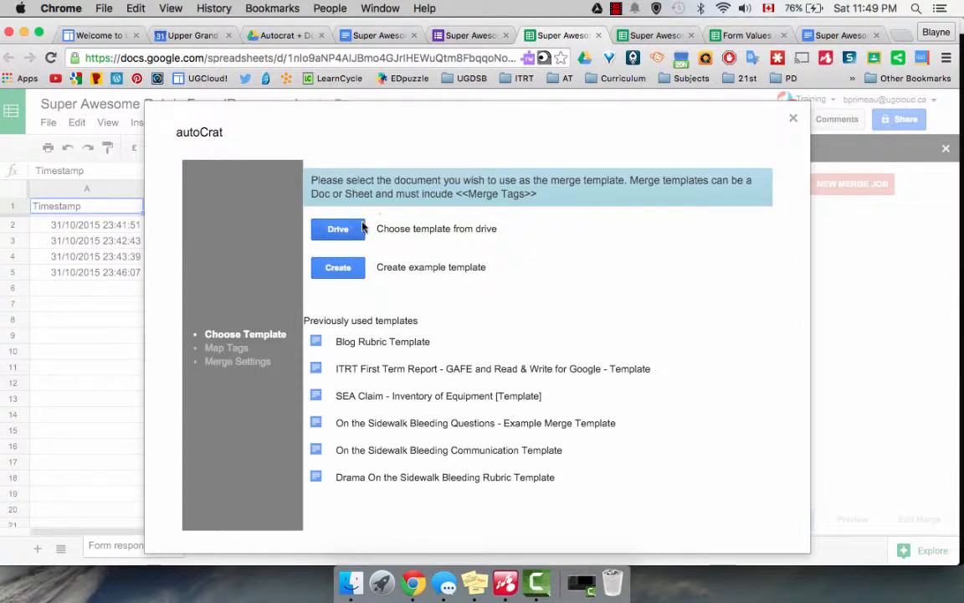
- Search Drive for the Super Awesome Rubric Template and select it as the template
left_click(339, 229)
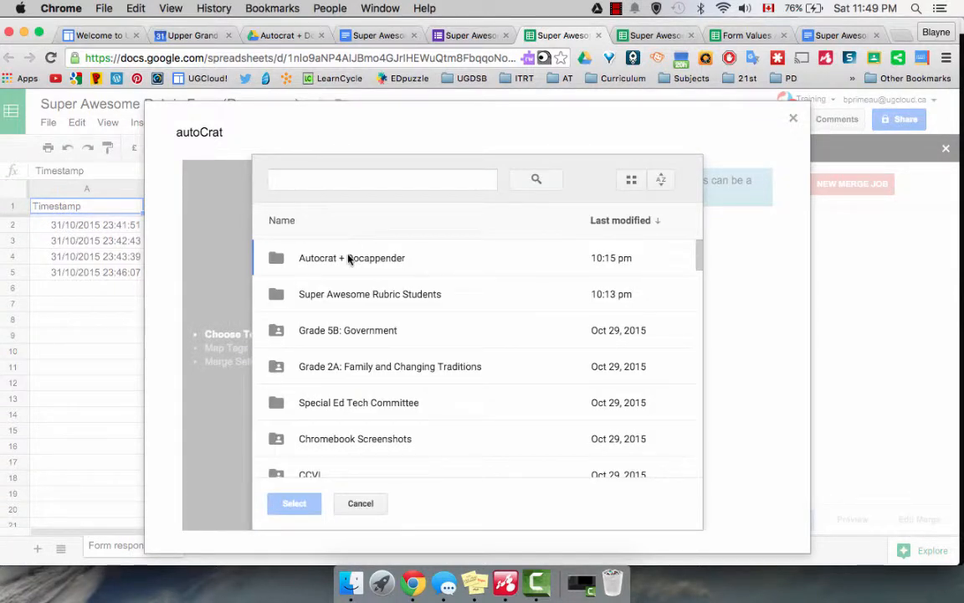
left_click(359, 181)
type("super")
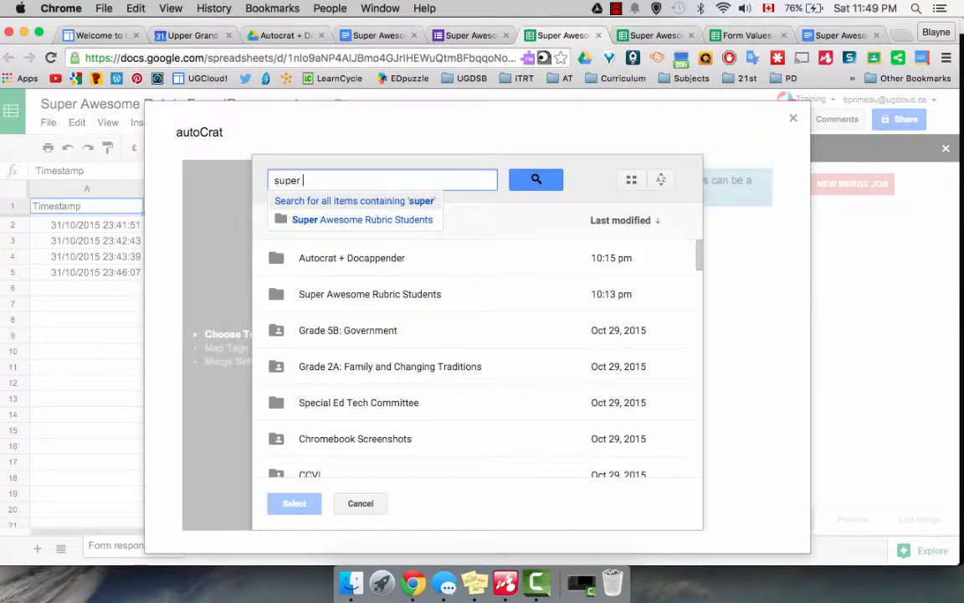
type(" awesome")
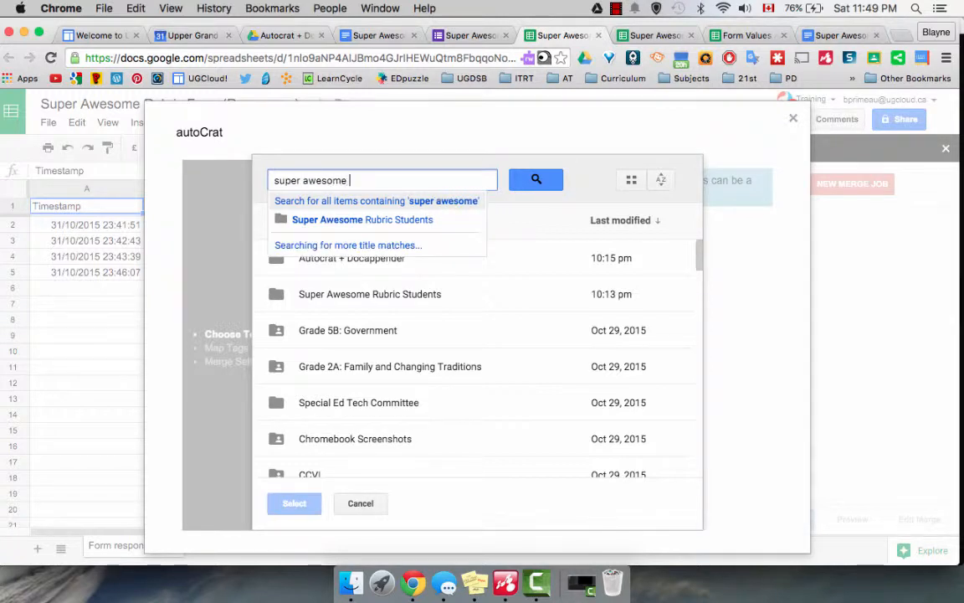
type(" rubric tem")
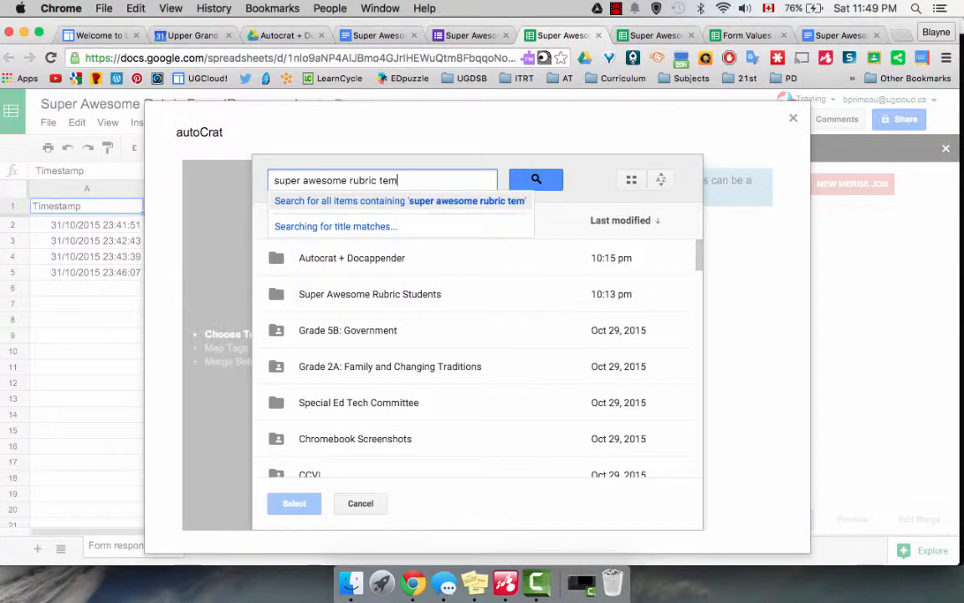
type("plar")
type("te")
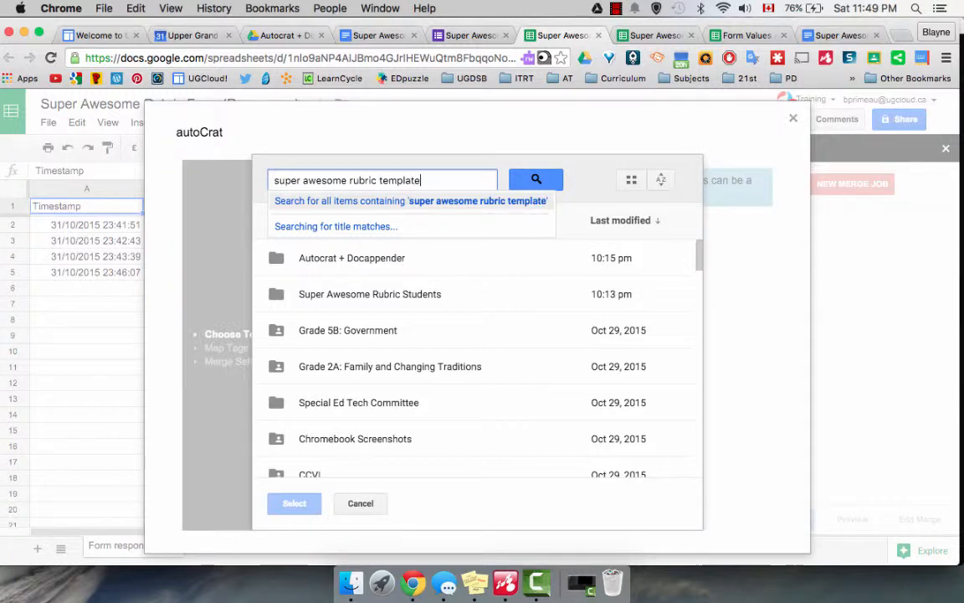
key("Return")
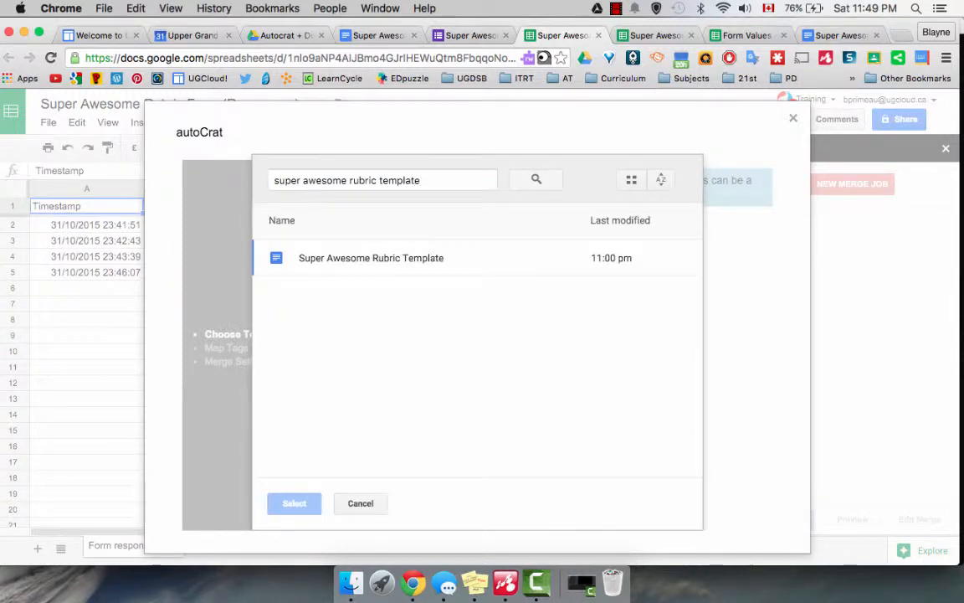
left_click(362, 257)
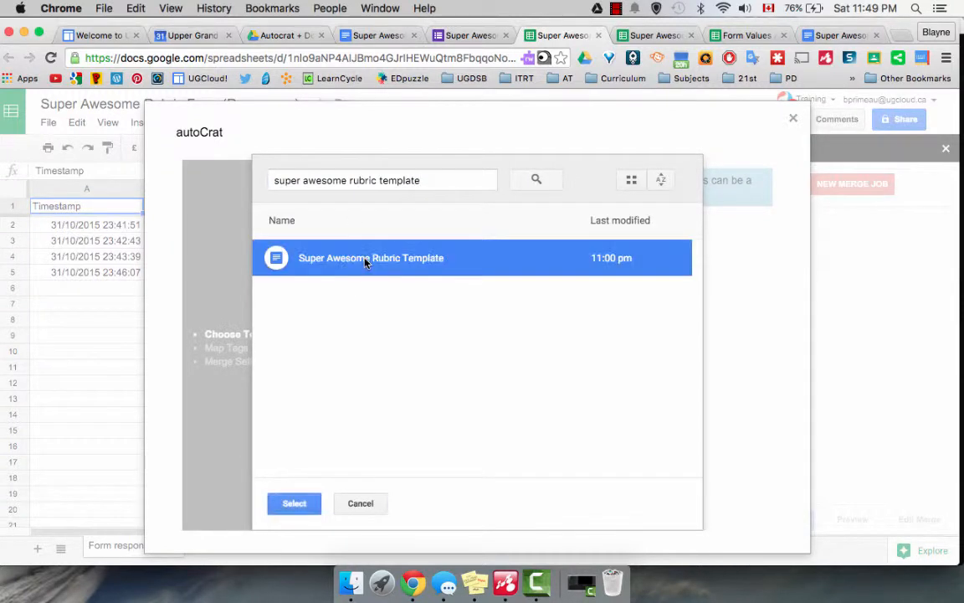
left_click(299, 502)
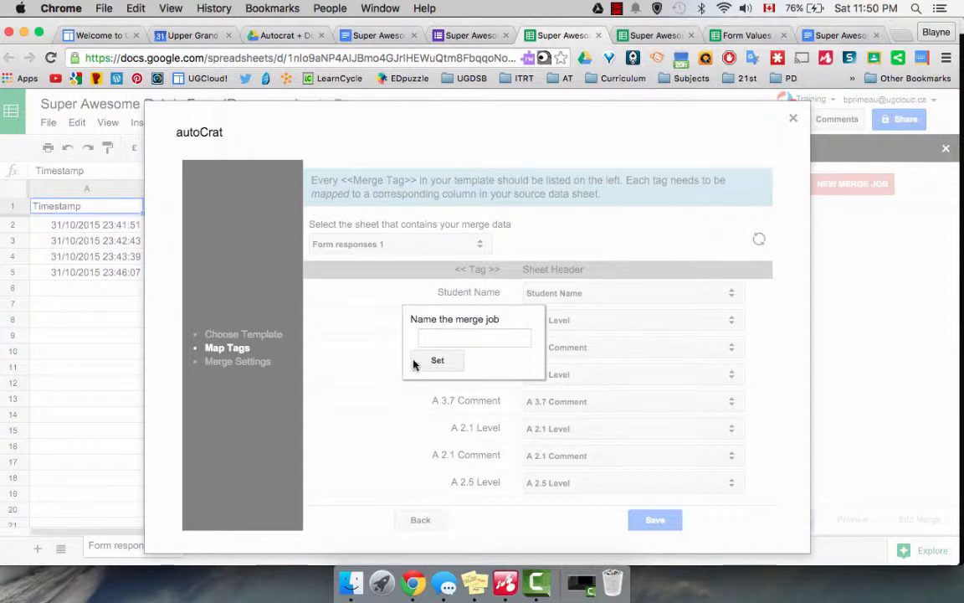
- Name the merge job 'SUPER AWESOME 2015'
left_click(433, 338)
type("SU")
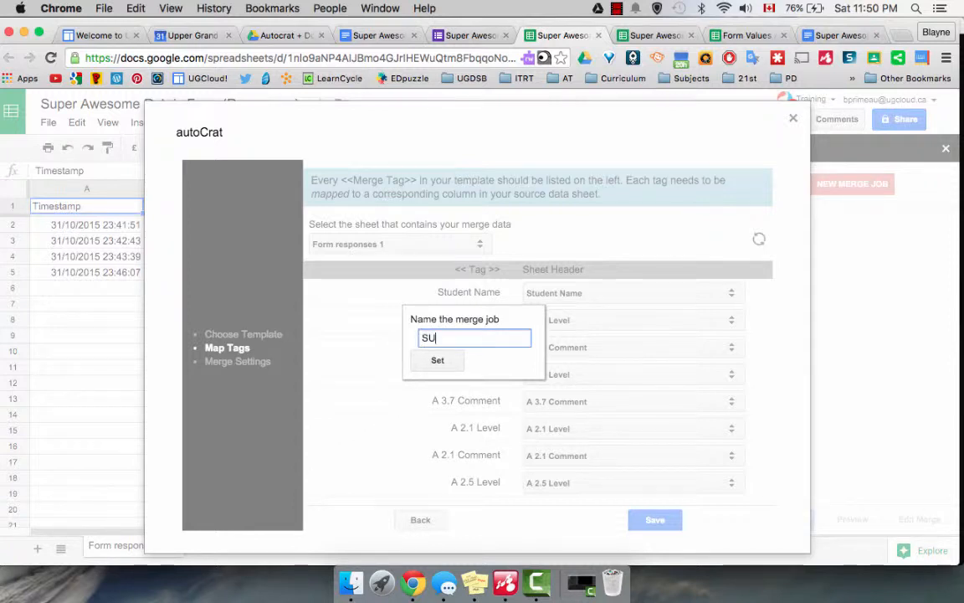
key("BackSpace")
key("BackSpace")
type("UPER AWESO")
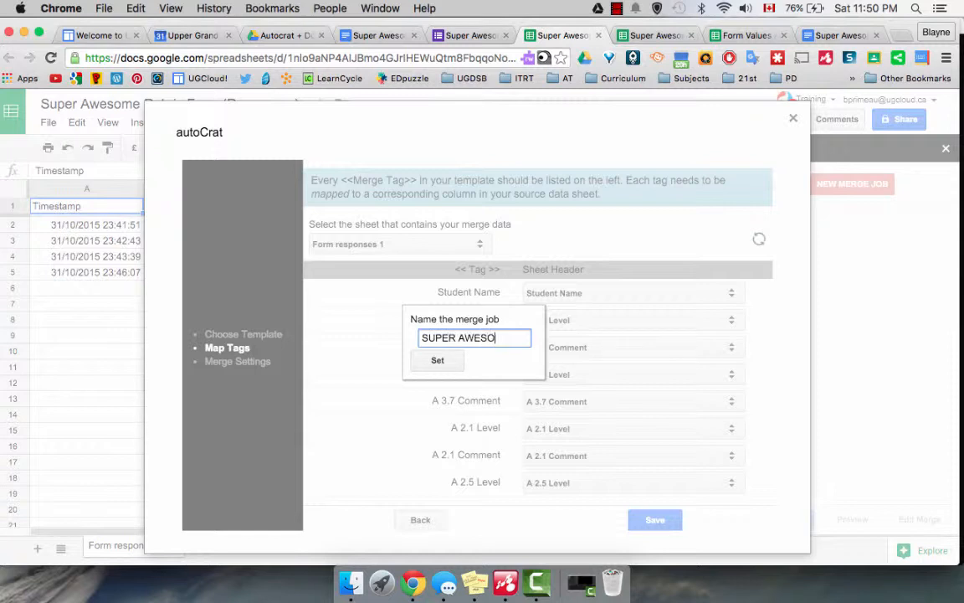
type("ME 2015")
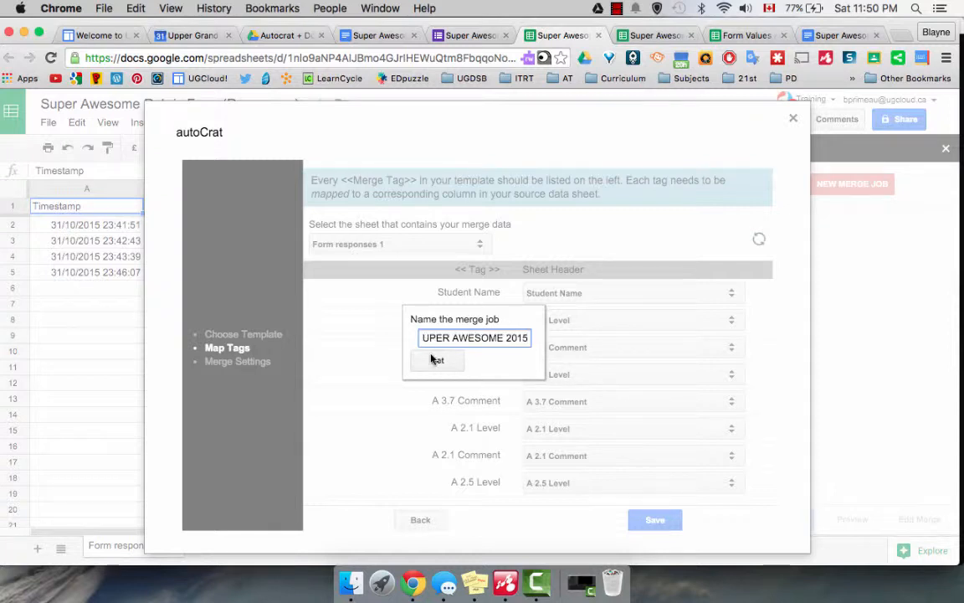
left_click(436, 360)
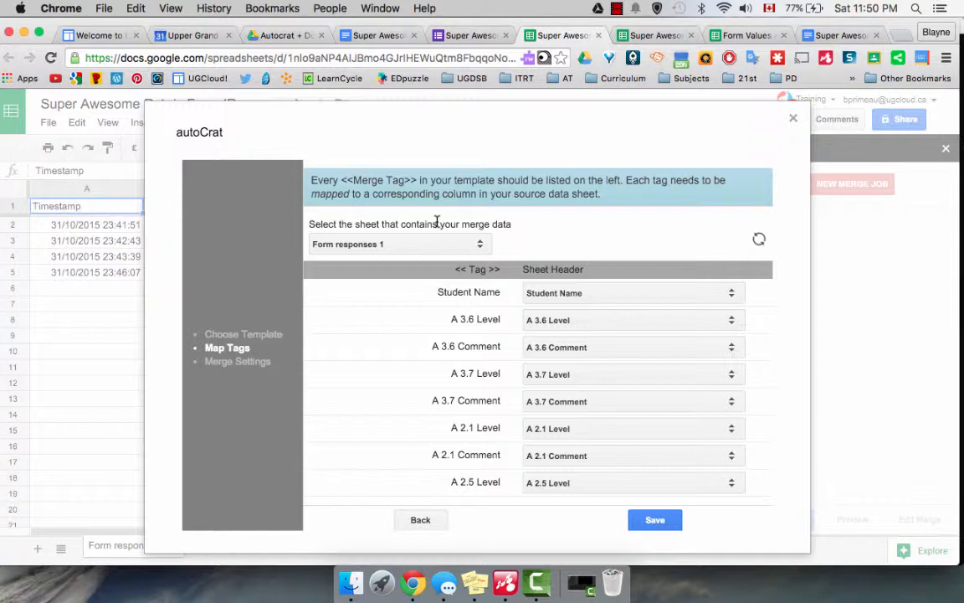
- Keep Form responses 1 as source sheet and verify tag mappings like A 1.3 Comment
left_click(481, 243)
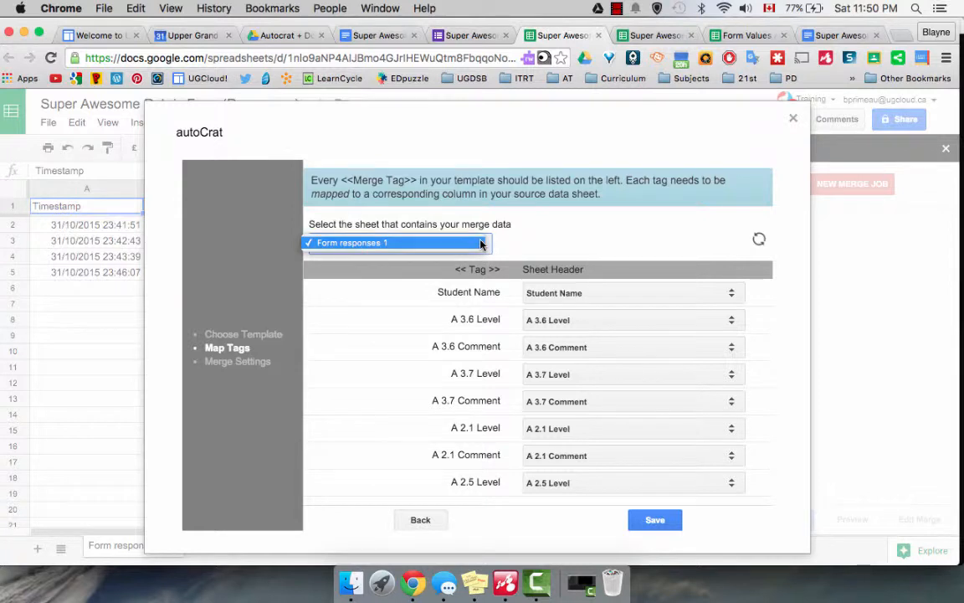
left_click(572, 243)
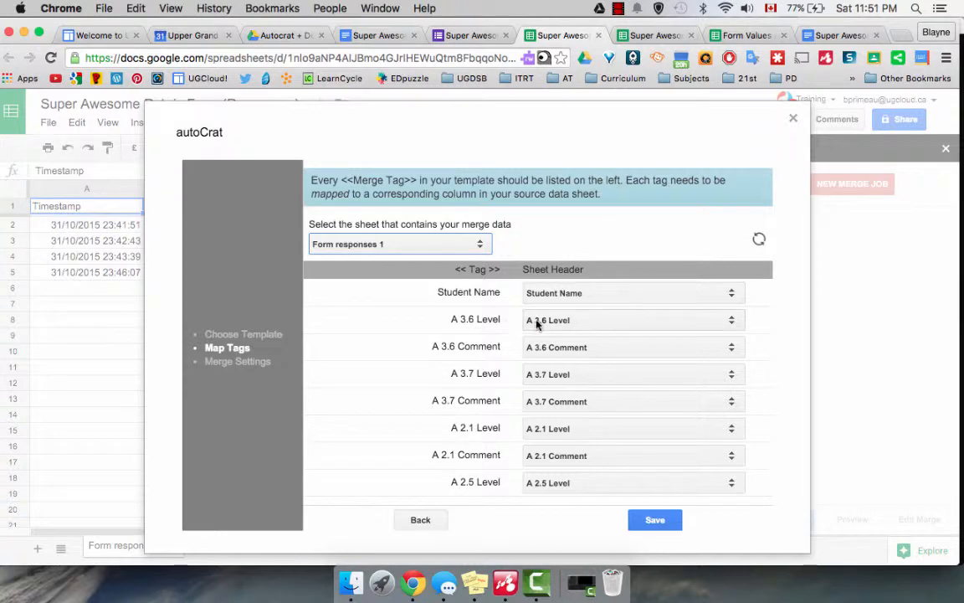
scroll(561, 366, "down", 1)
scroll(561, 365, "down", 5)
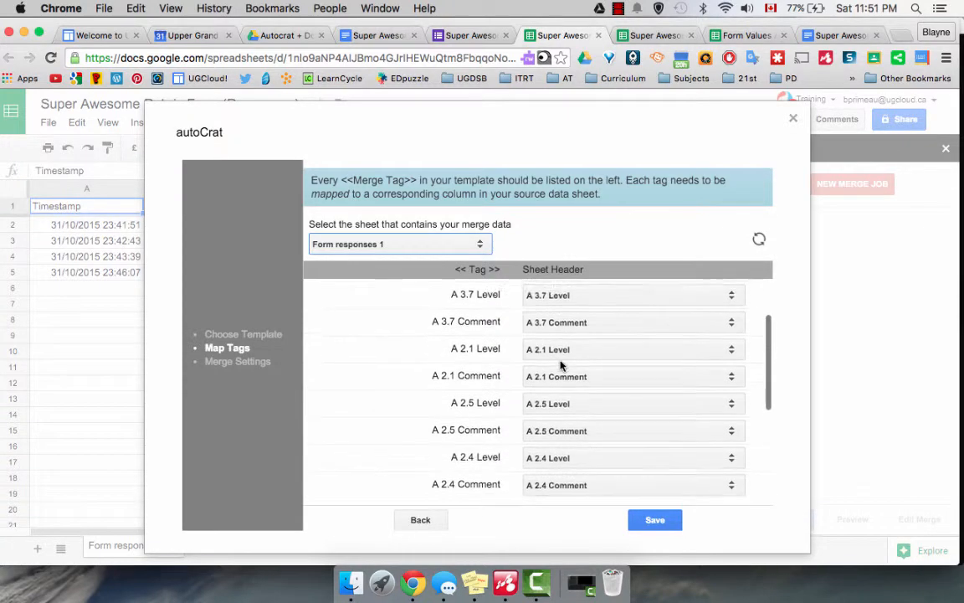
scroll(561, 366, "down", 4)
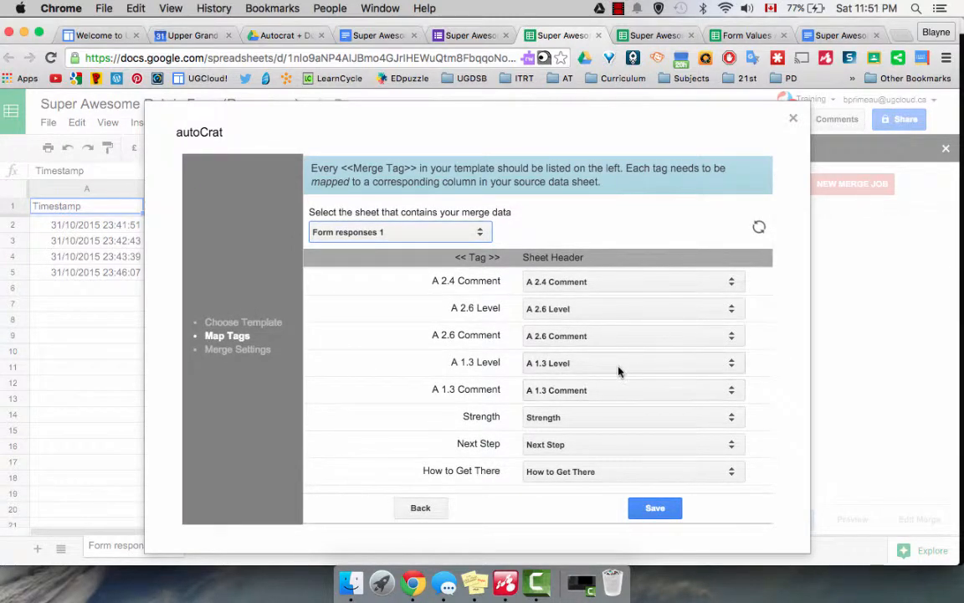
left_click(733, 390)
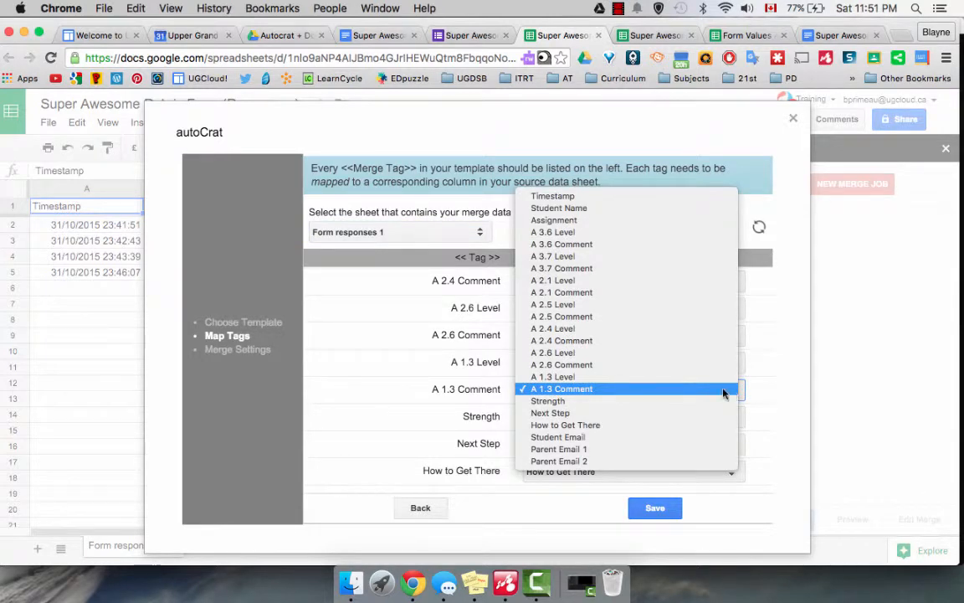
left_click(723, 389)
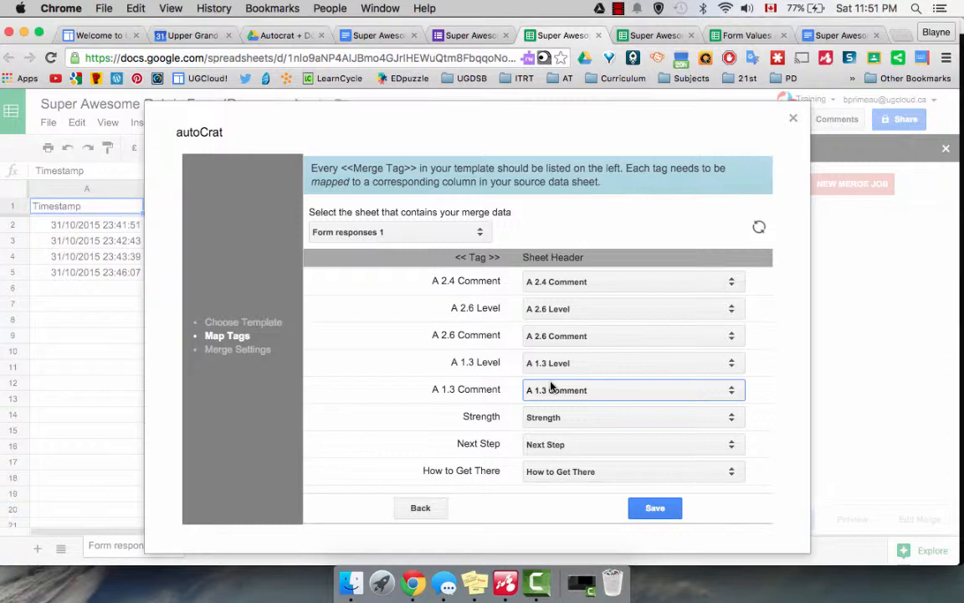
scroll(551, 385, "up", 5)
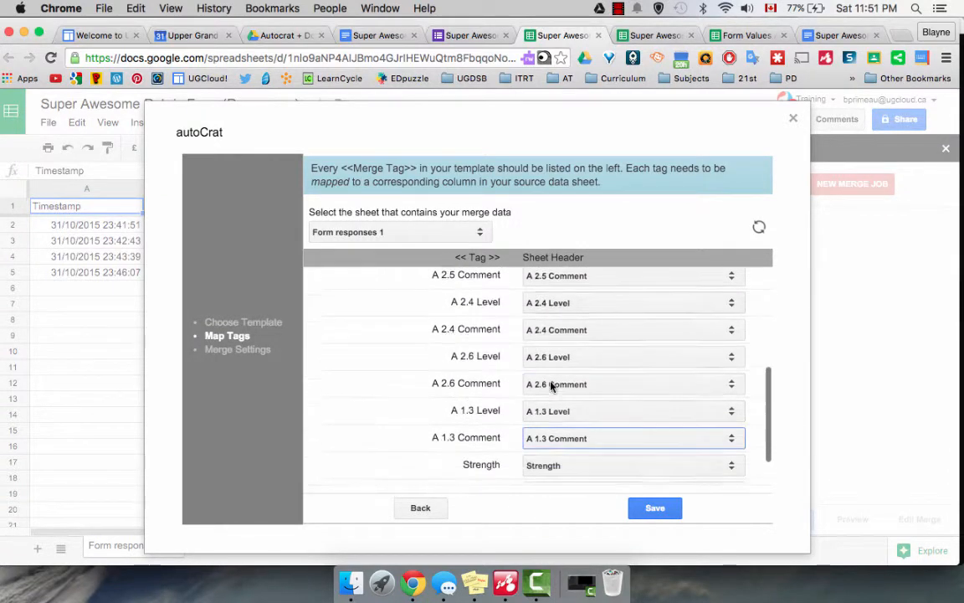
scroll(551, 385, "down", 2)
scroll(536, 306, "up", 10)
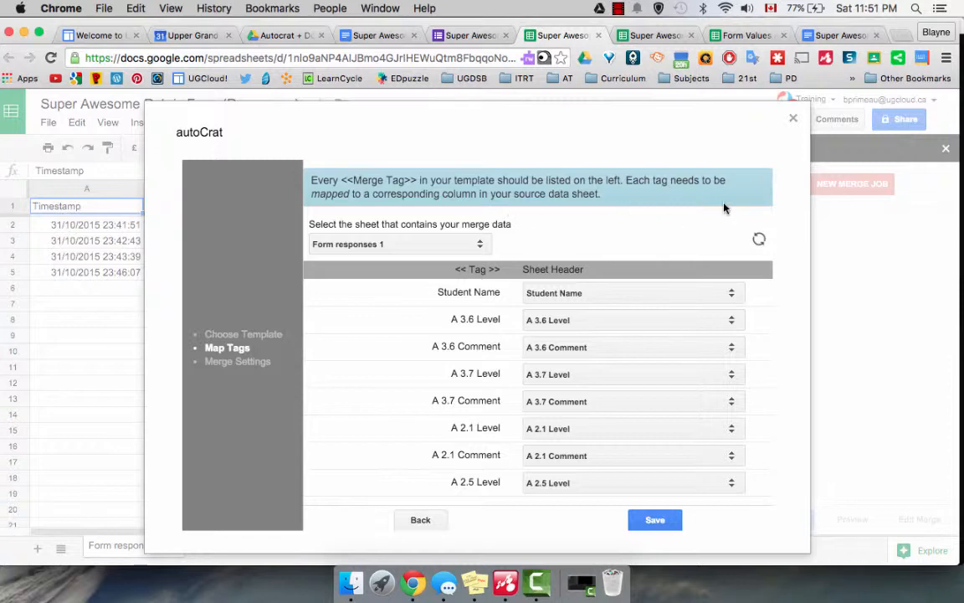
- Save the autoCrat tag mappings and continue to Merge Settings
left_click(647, 524)
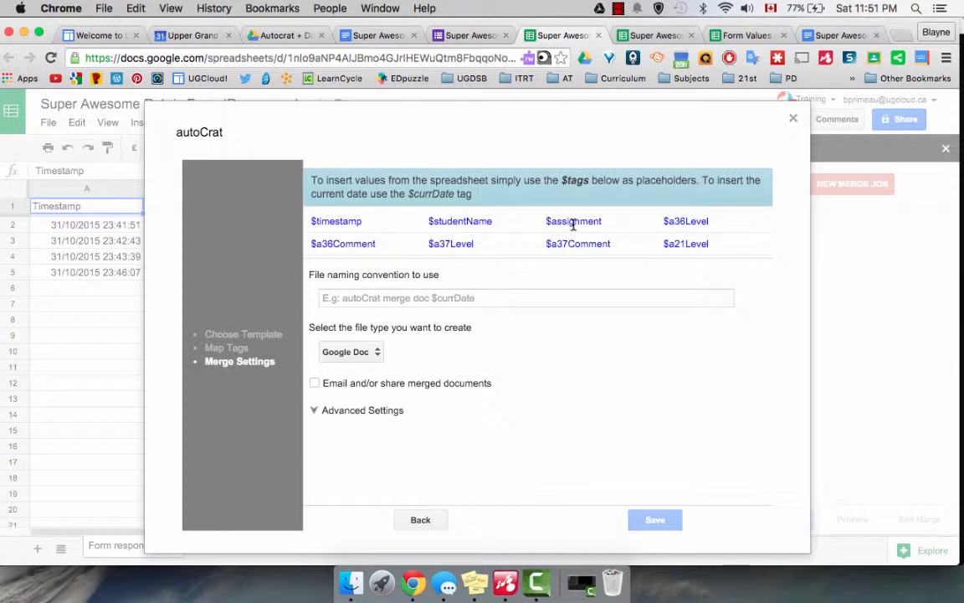
scroll(515, 205, "down", 5)
scroll(573, 224, "down", 3)
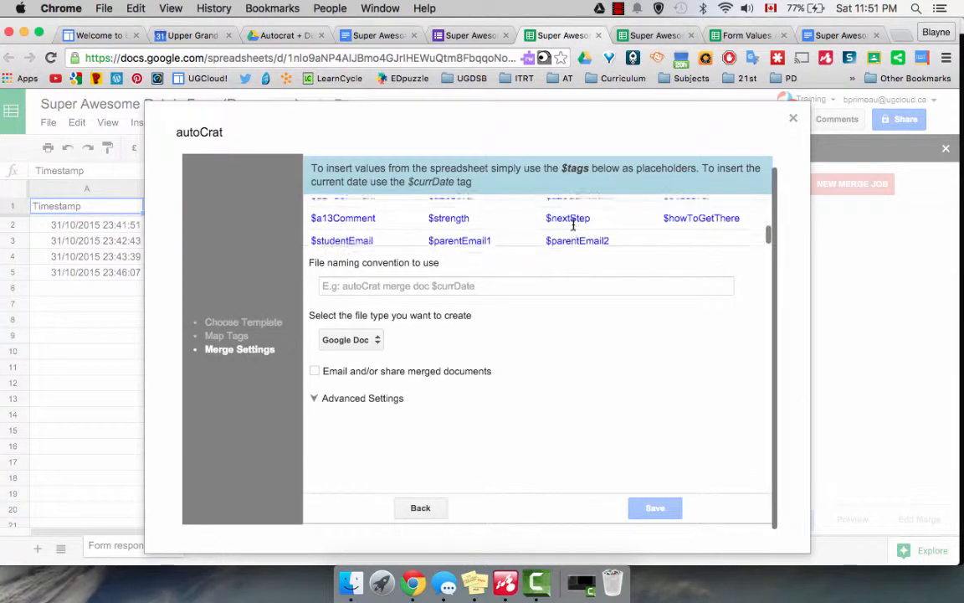
scroll(573, 222, "up", 10)
scroll(574, 229, "up", 1)
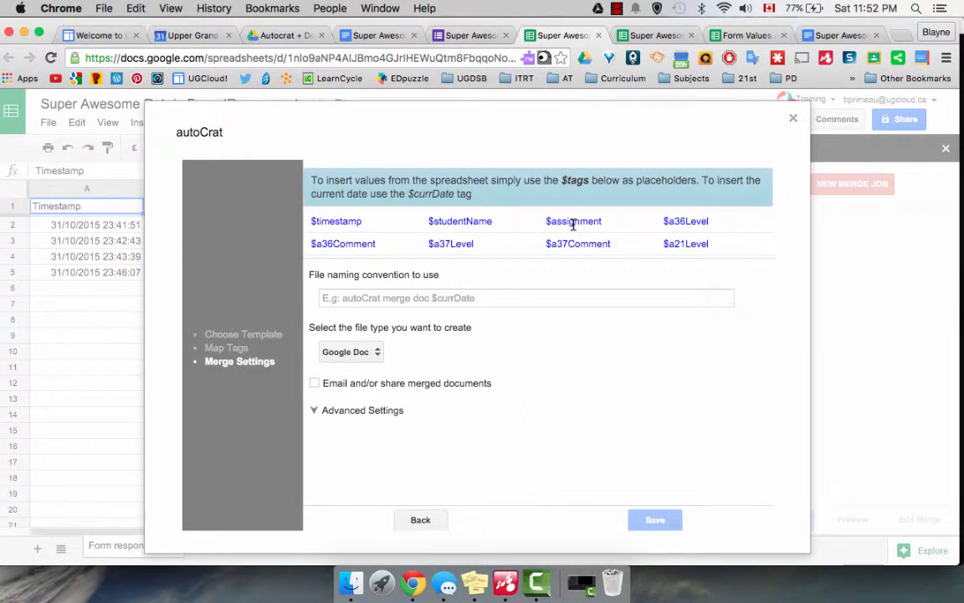
- Build the file naming convention from the $assignment, $studentName and $timestamp tags
left_click_drag(602, 222, 546, 216)
key("super+c")
left_click(335, 301)
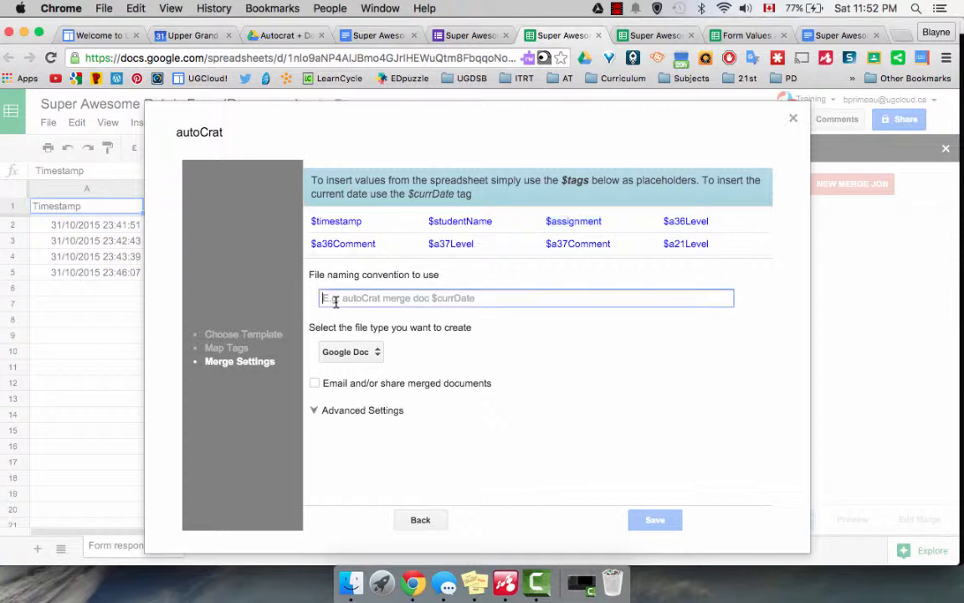
key("super+v")
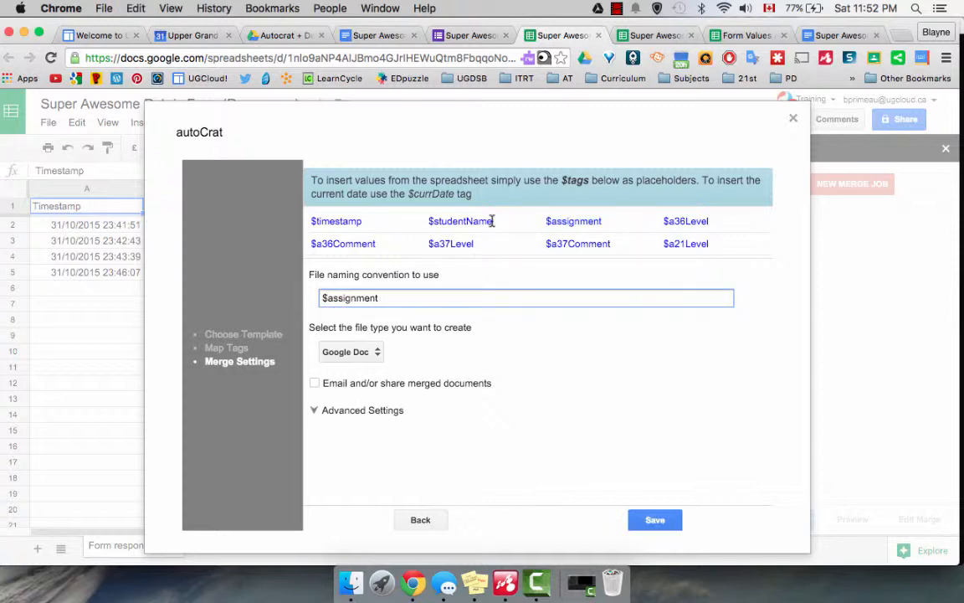
left_click_drag(492, 221, 426, 223)
key("super+c")
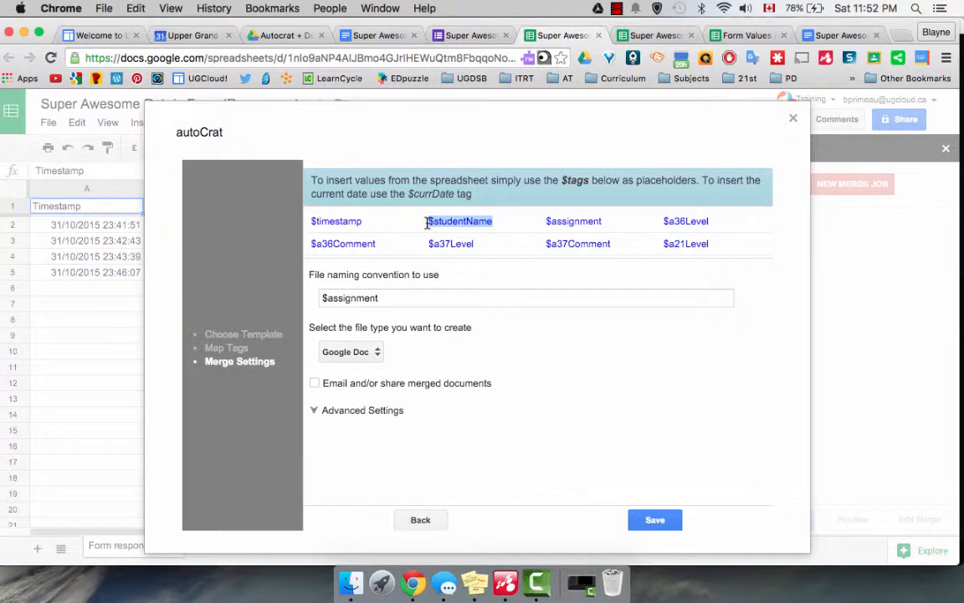
left_click(404, 297)
key("super+v")
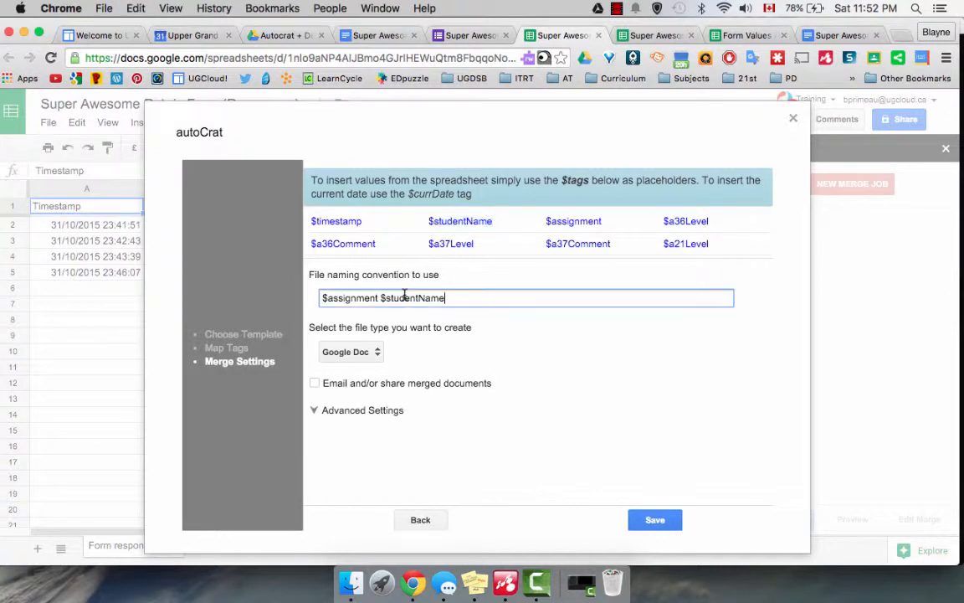
scroll(366, 246, "down", 10)
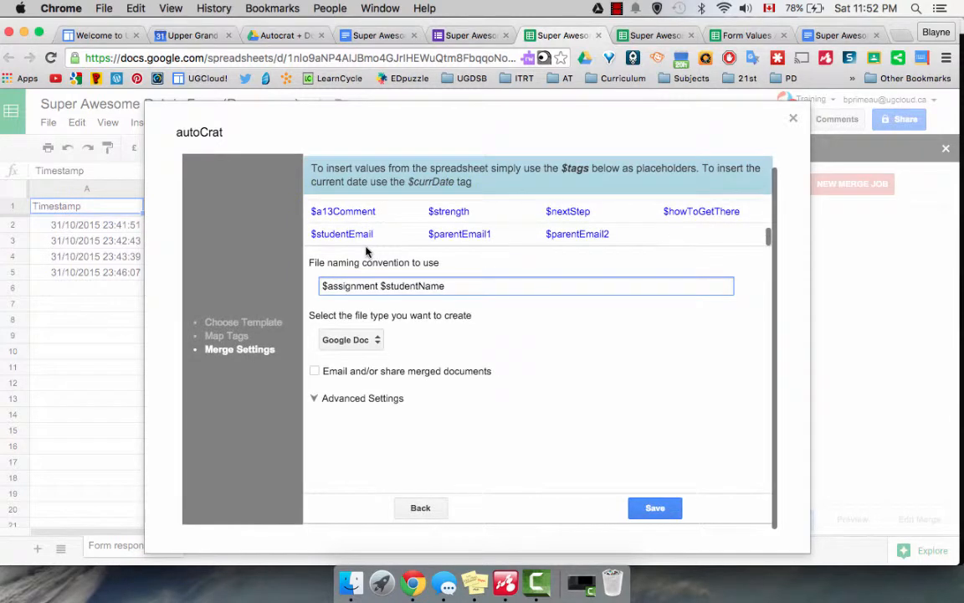
scroll(366, 248, "up", 10)
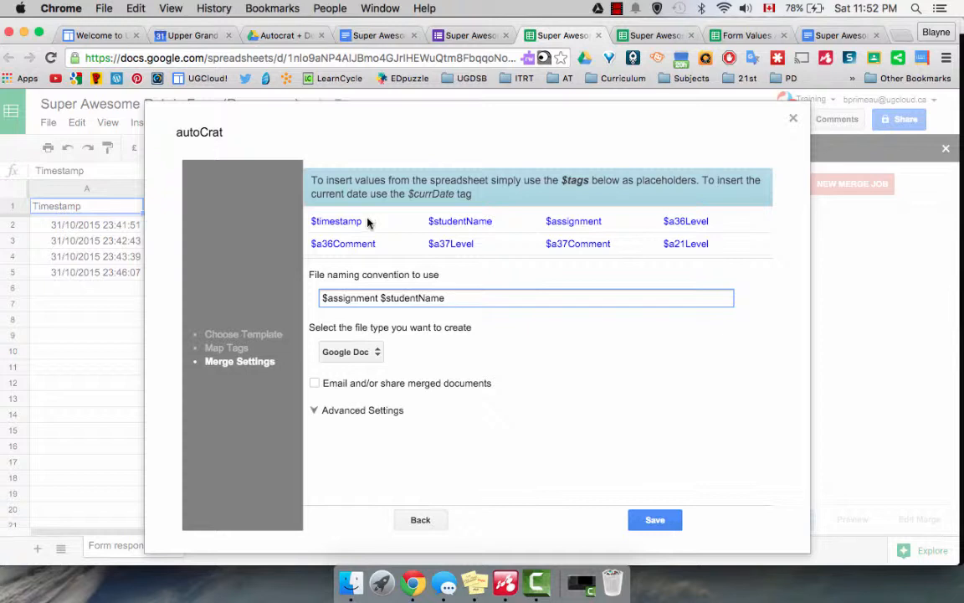
left_click_drag(362, 220, 309, 215)
key("super+c")
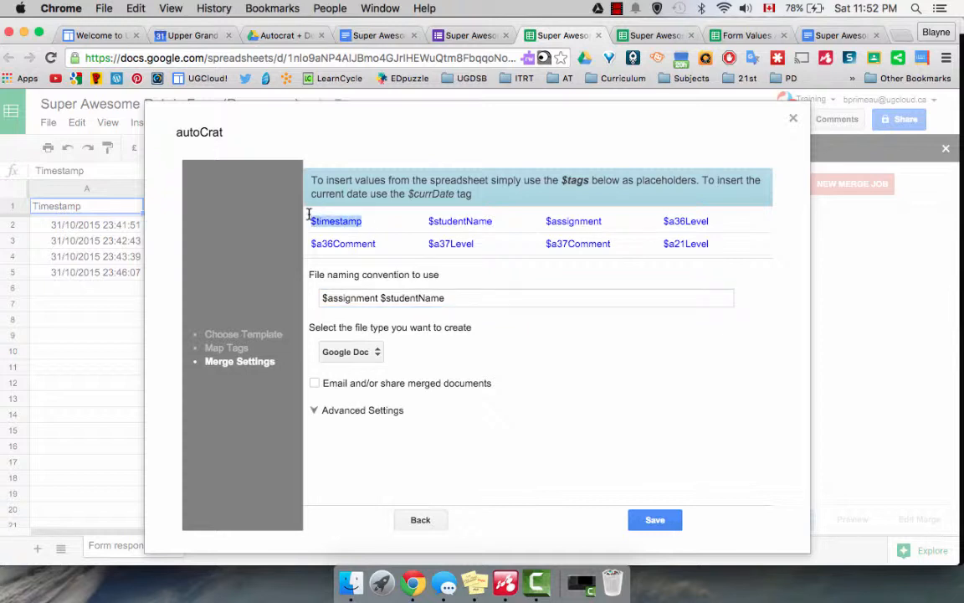
left_click(484, 301)
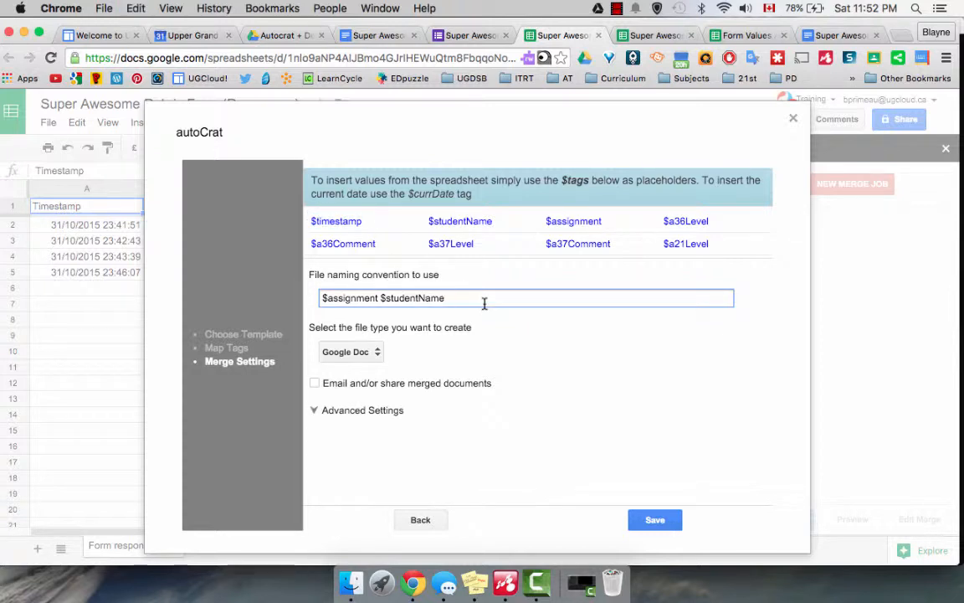
key("super+v")
- Turn on emailing merged documents and make $parentEmail2 the first recipient
left_click(316, 384)
scroll(317, 388, "down", 2)
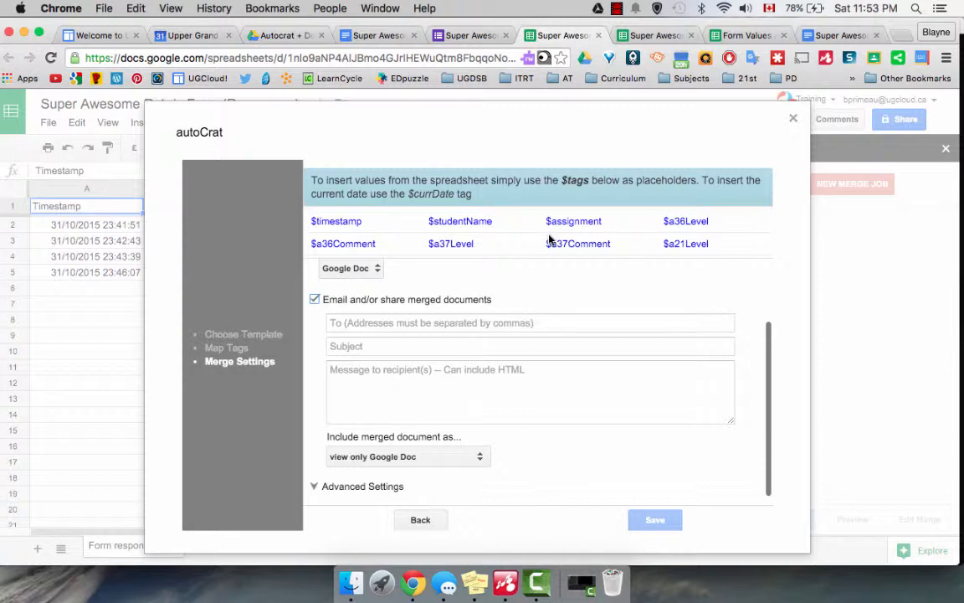
scroll(550, 240, "down", 5)
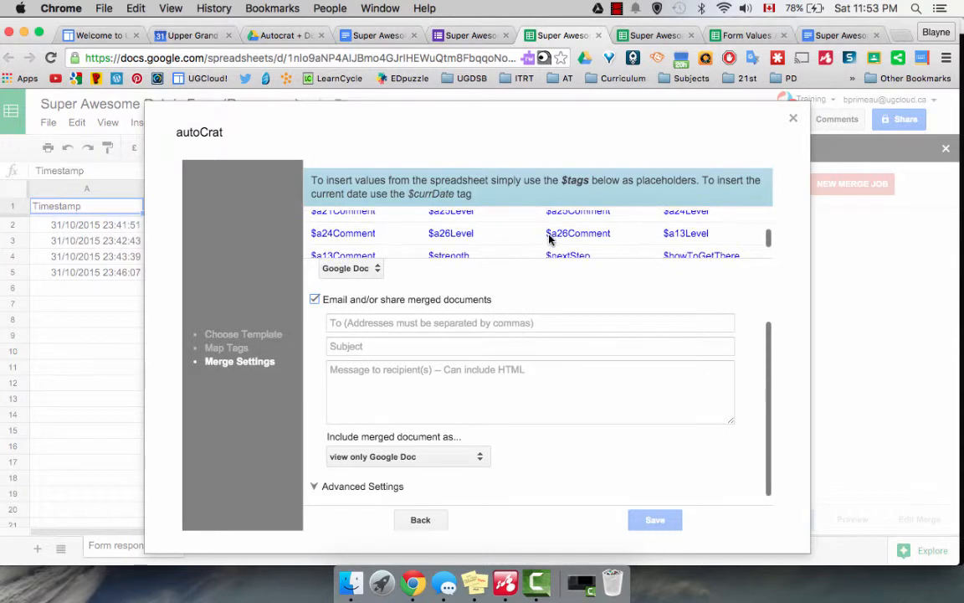
scroll(549, 240, "down", 3)
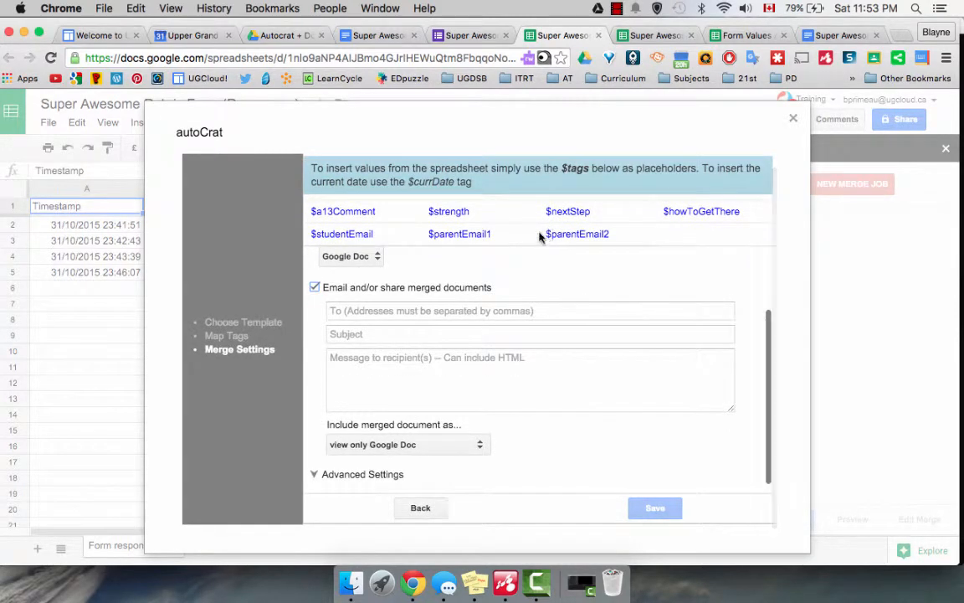
left_click_drag(618, 236, 546, 232)
key("super+c")
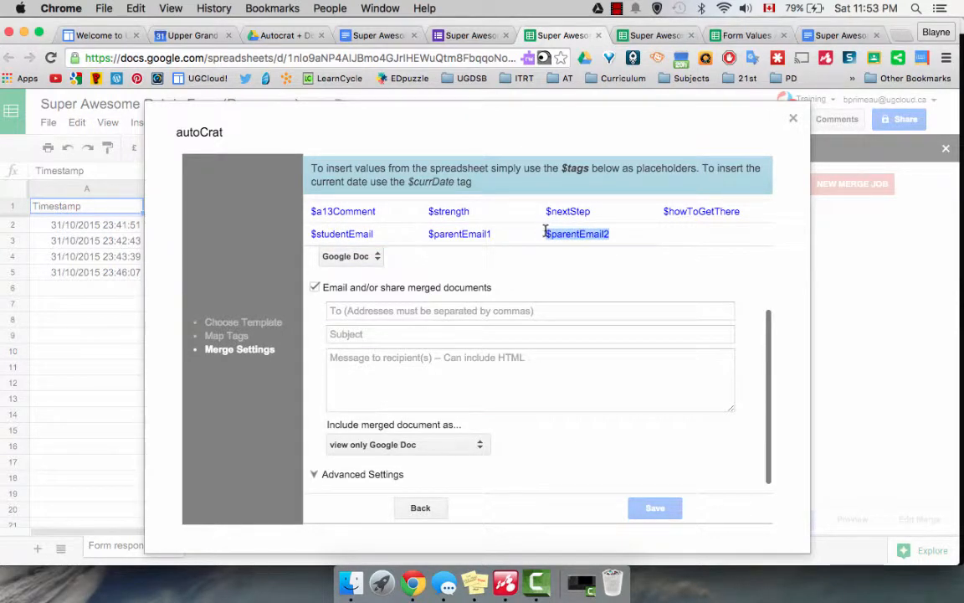
left_click(408, 311)
key("super+v")
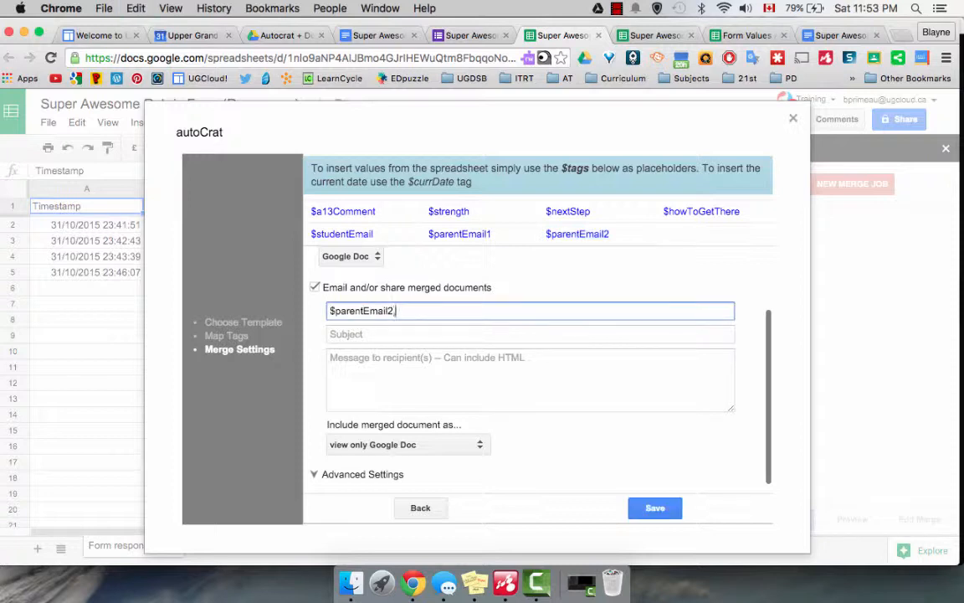
- Add $parentEmail1 and $studentEmail as the second and third recipients
left_click(492, 237)
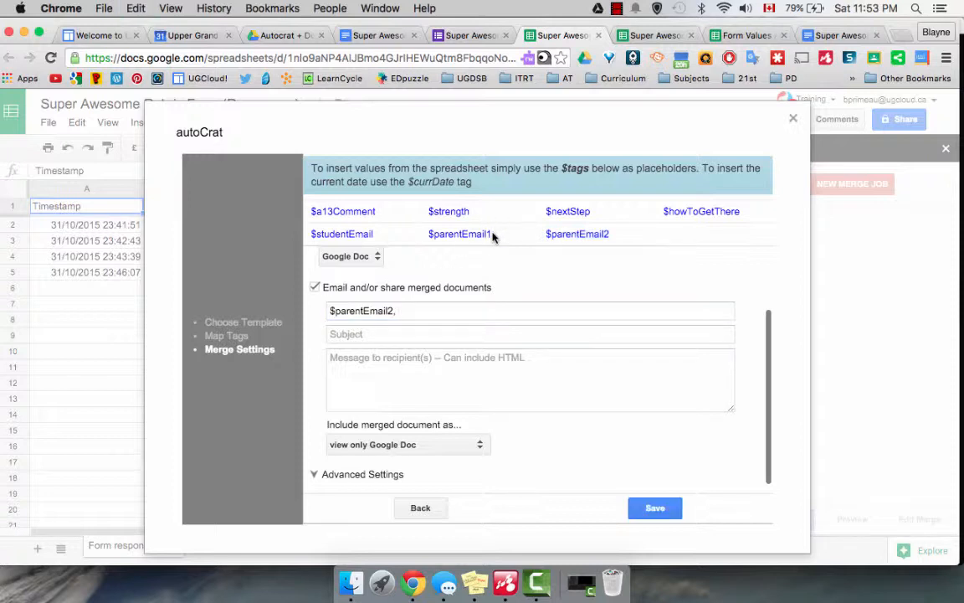
left_click_drag(492, 237, 430, 237)
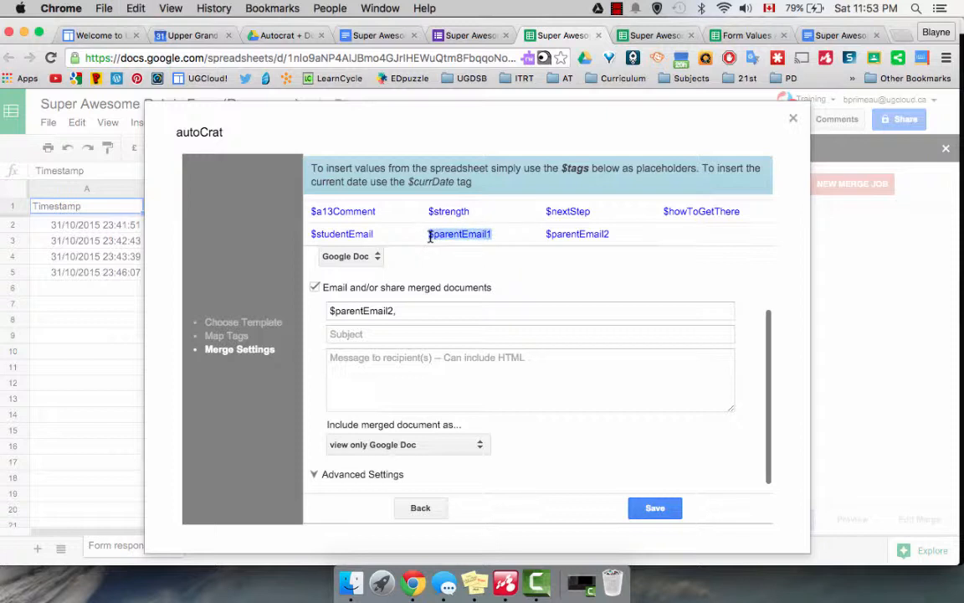
key("super+c")
left_click(424, 310)
key("super+v")
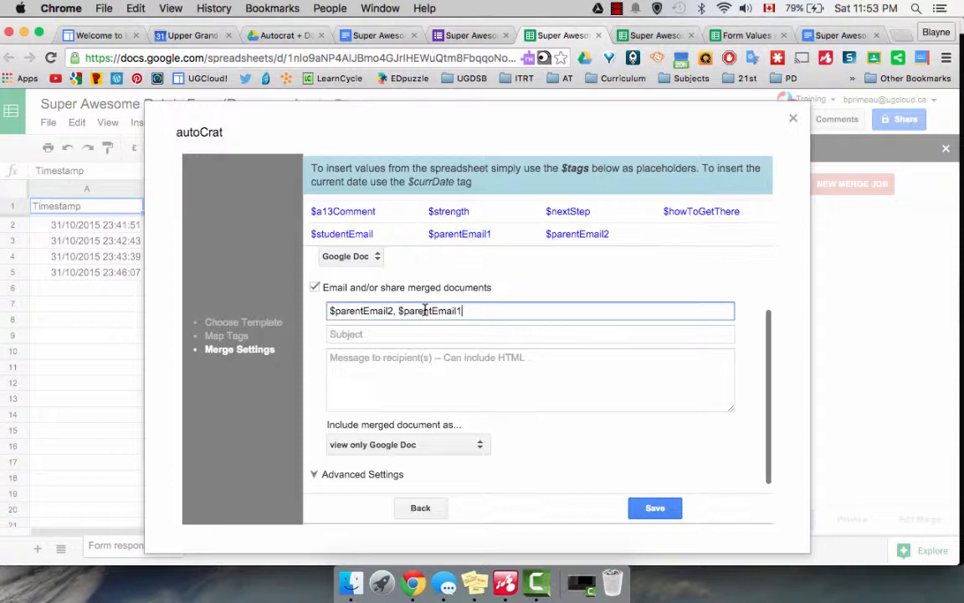
left_click(374, 239)
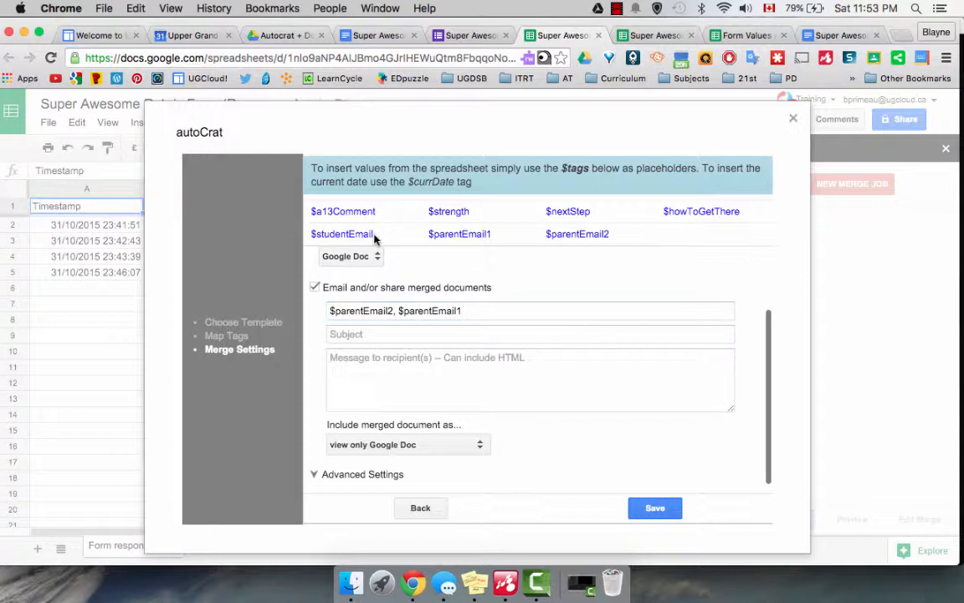
left_click_drag(374, 234, 306, 236)
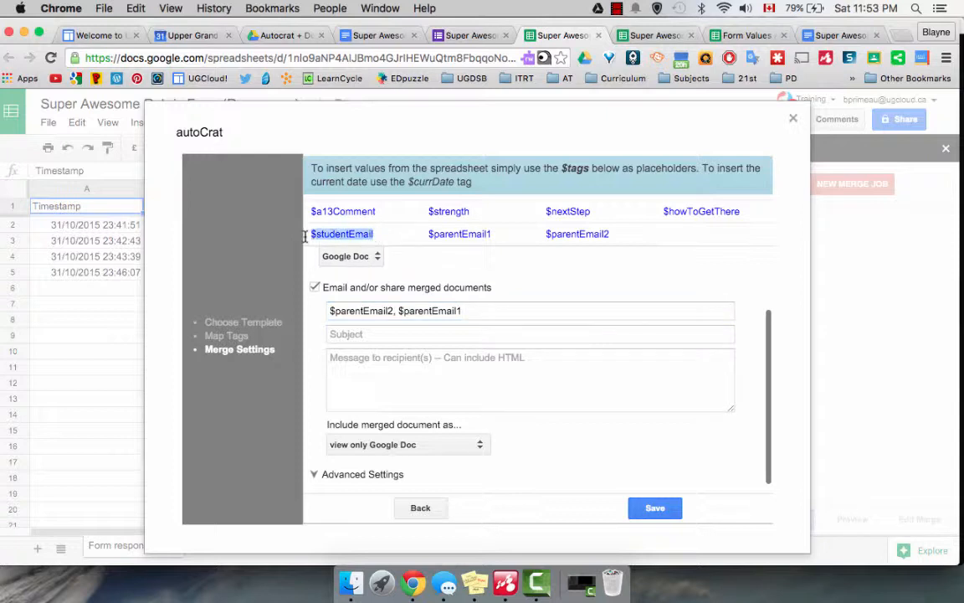
left_click(499, 311)
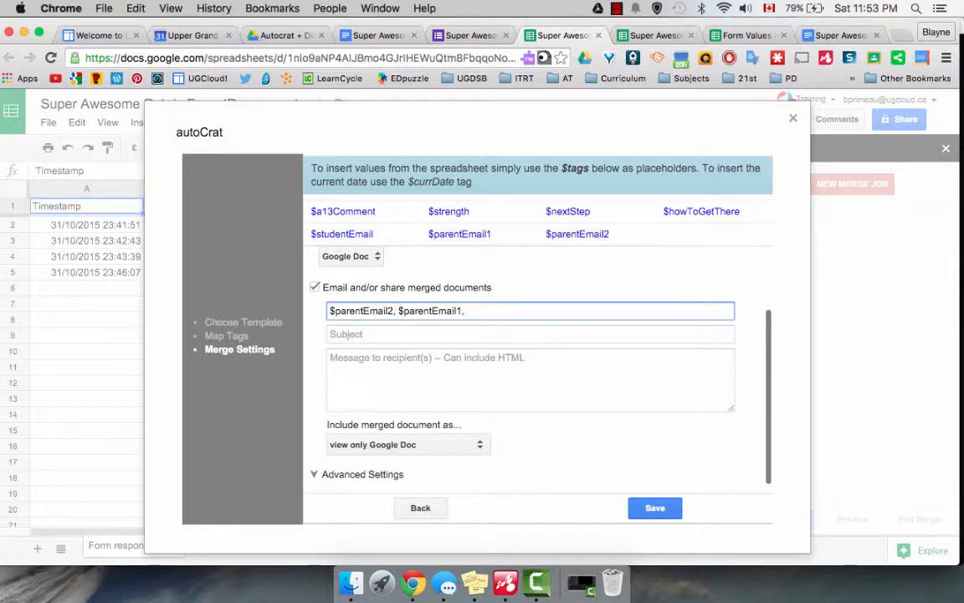
key("ctrl+v")
left_click(472, 335)
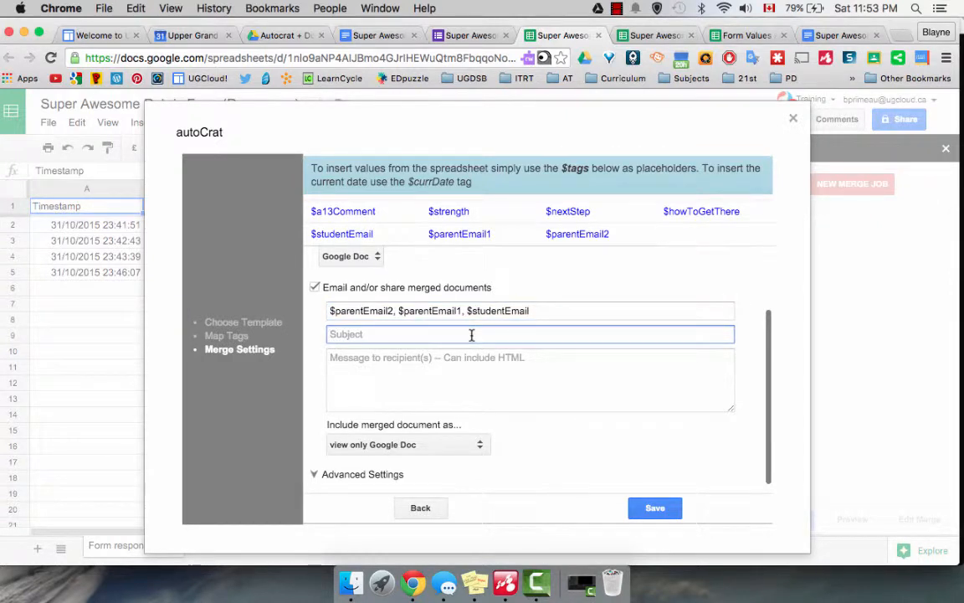
- Set the email subject to 'Super Awesome Rubric' and open the body with 'Hi,'
type("Super Awesome R")
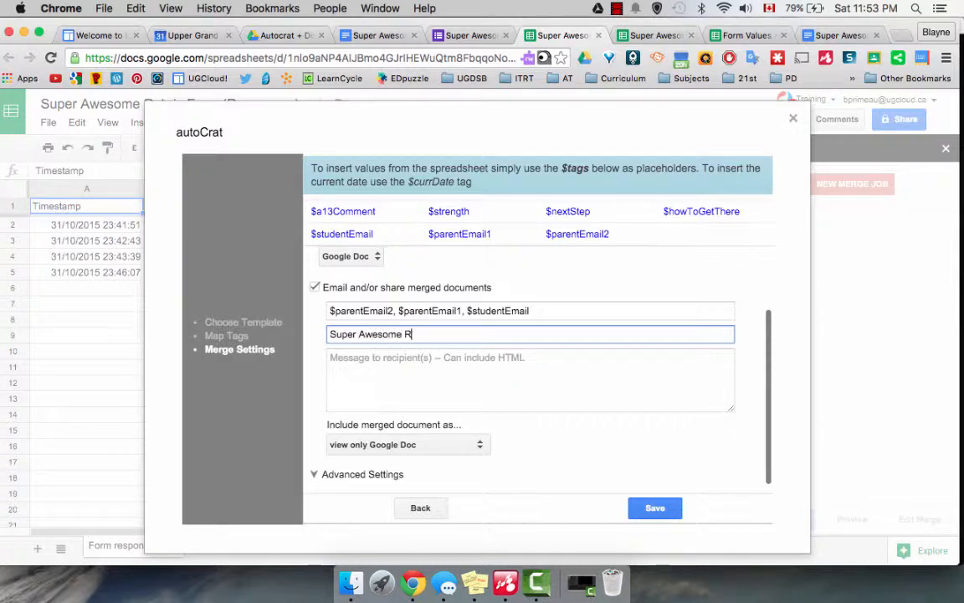
type("ubric")
left_click(389, 371)
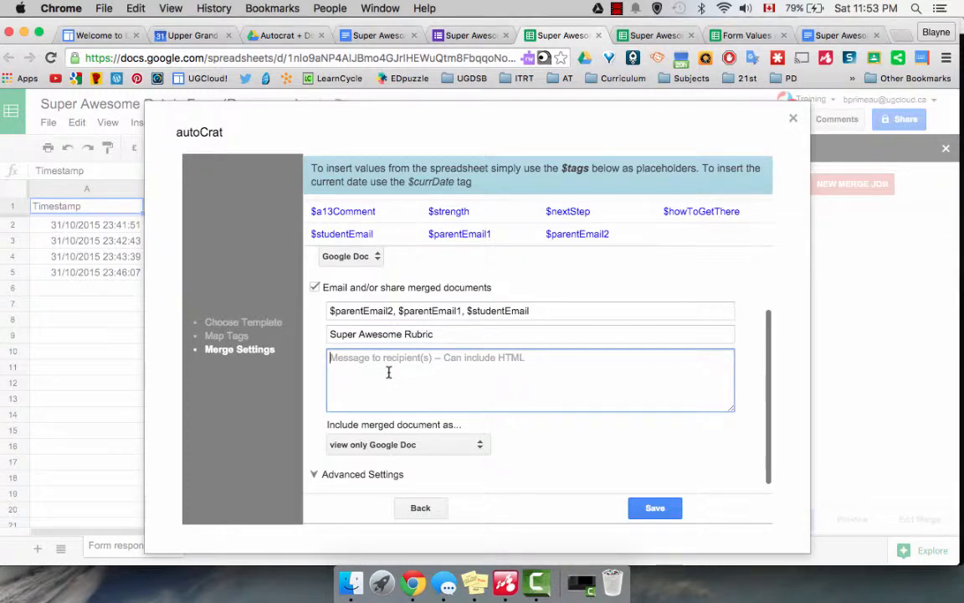
type("Hi ")
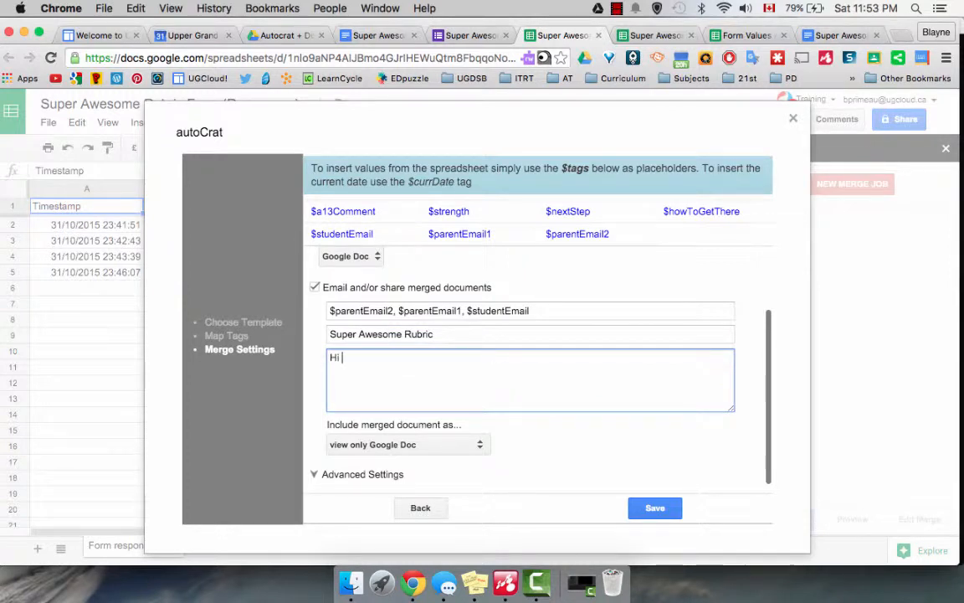
type("all")
key("BackSpace")
key("BackSpace")
key("BackSpace")
scroll(485, 217, "up", 5)
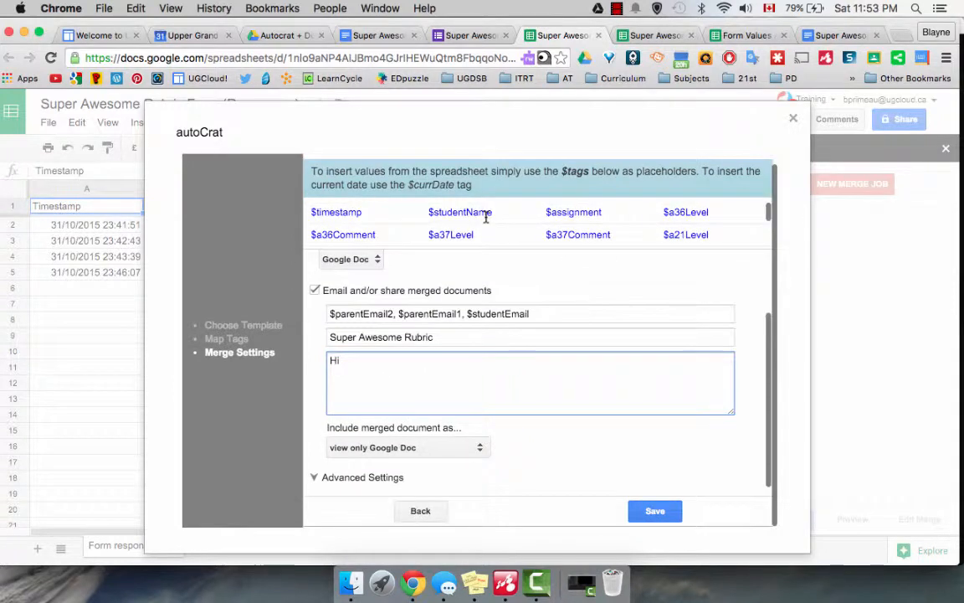
scroll(485, 217, "down", 8)
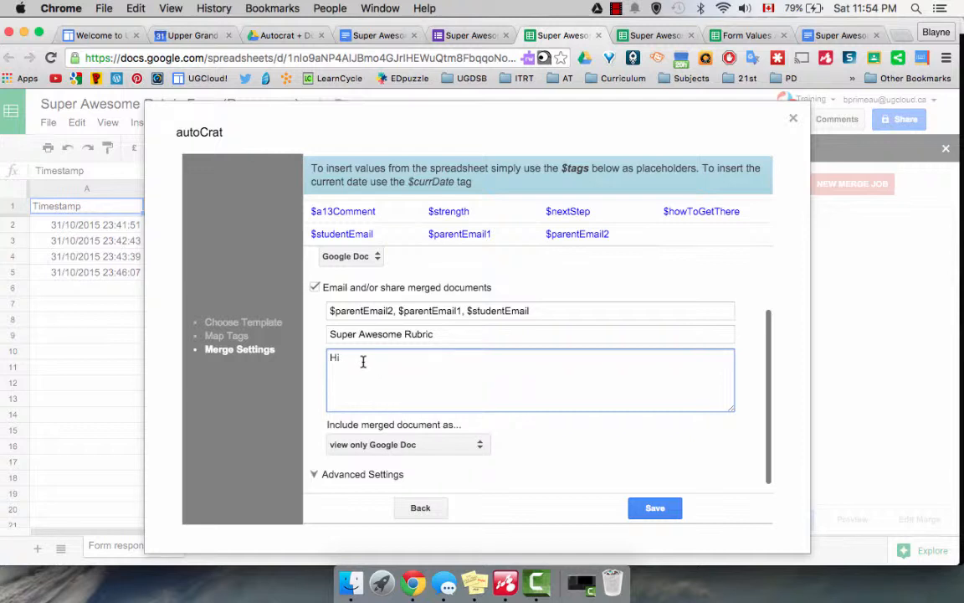
key("BackSpace")
type(",")
key("Return")
key("Return")
- Write the message about the attached Super Awesome assignment rubric, correcting 'conces' to 'concerns'
type("You will find a rubr")
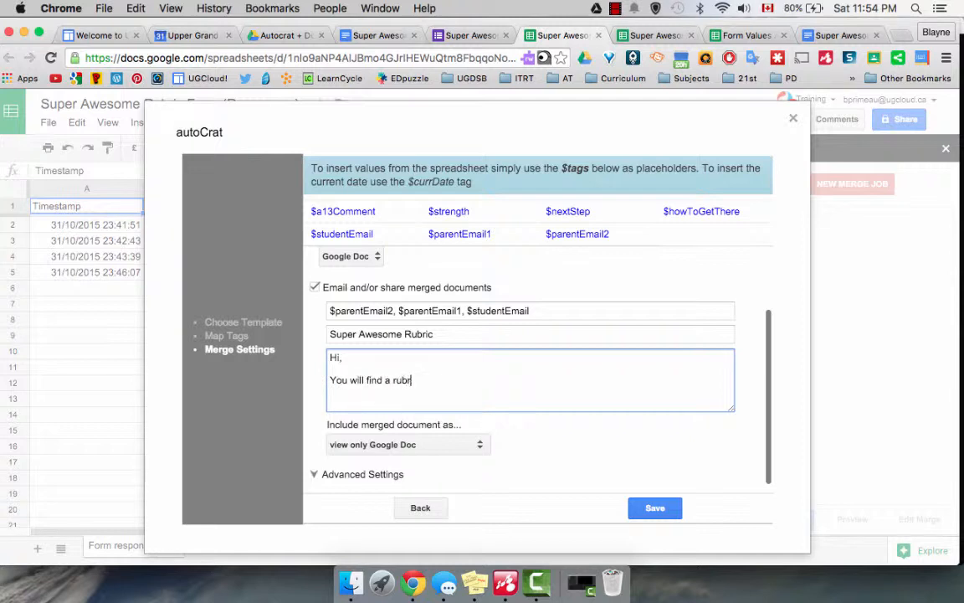
type("ic attached. This is from the m")
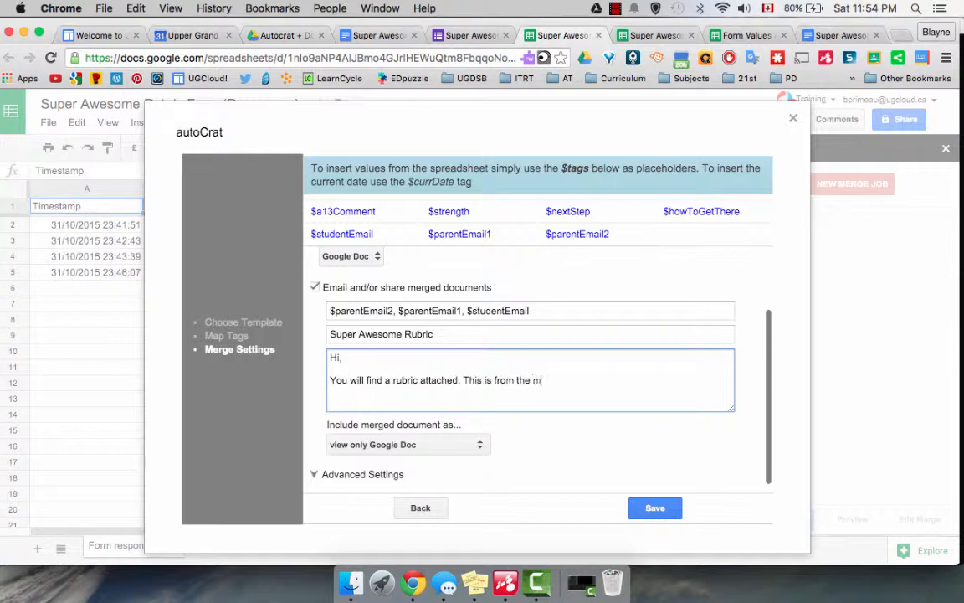
type("ost recent Super Awesome assi")
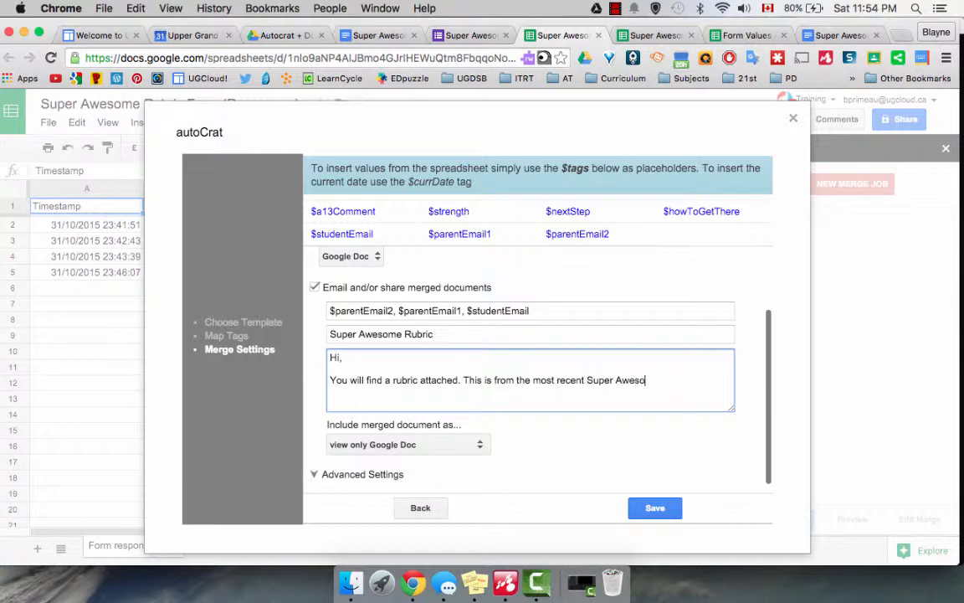
type("gnment.")
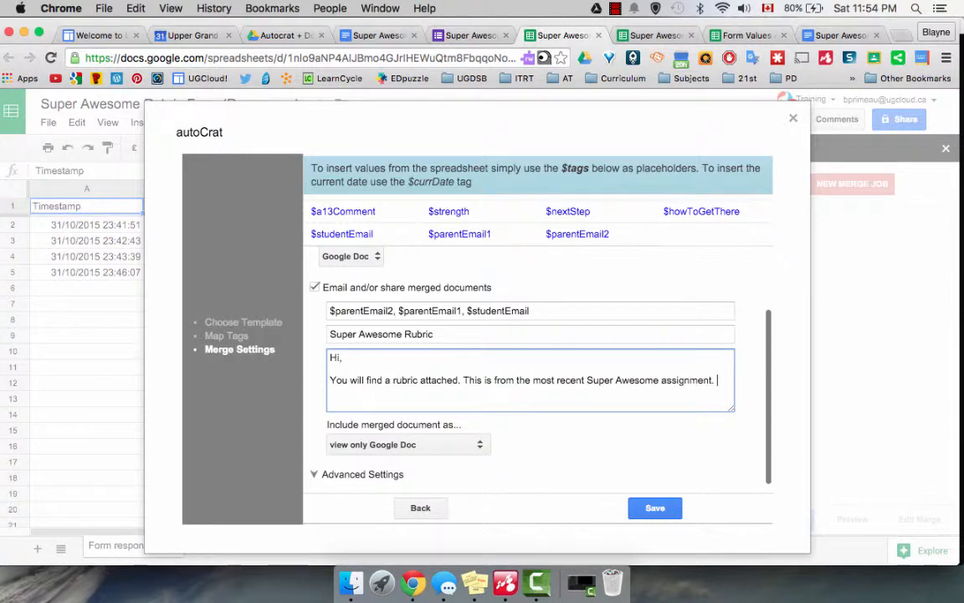
type(" As usual, if you have a")
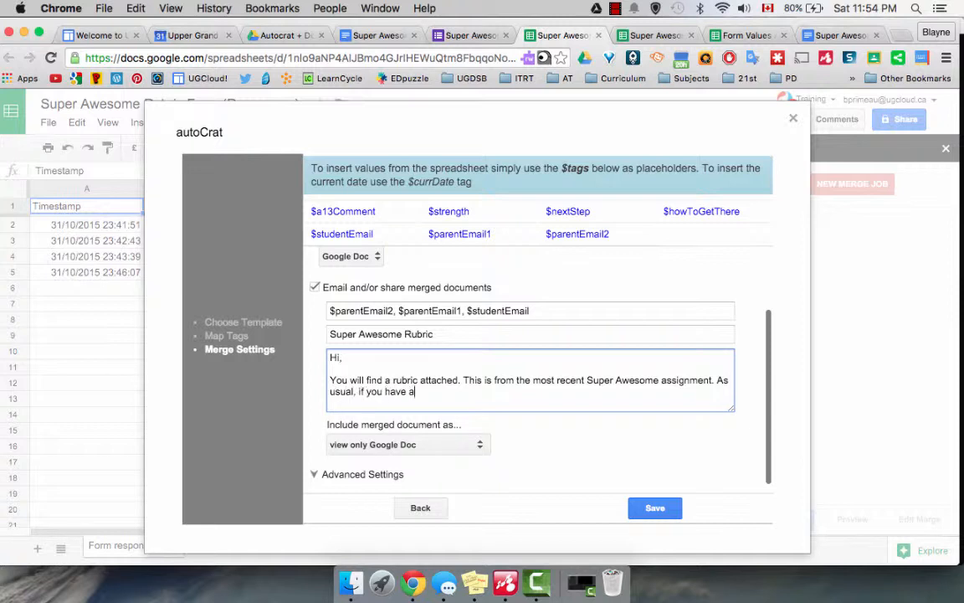
type("ny questions or conernc")
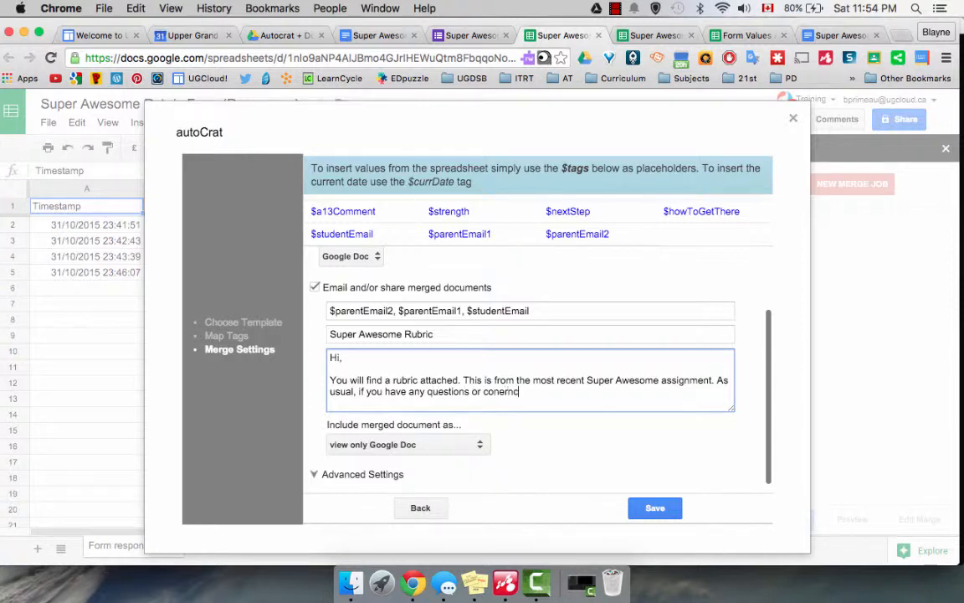
type("ces please do ")
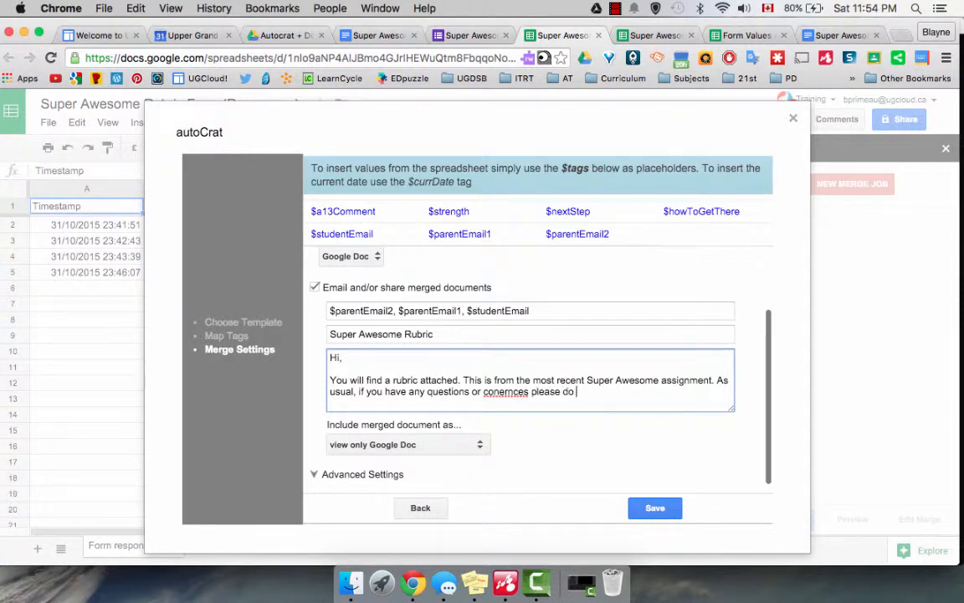
type("not hesitate to call")
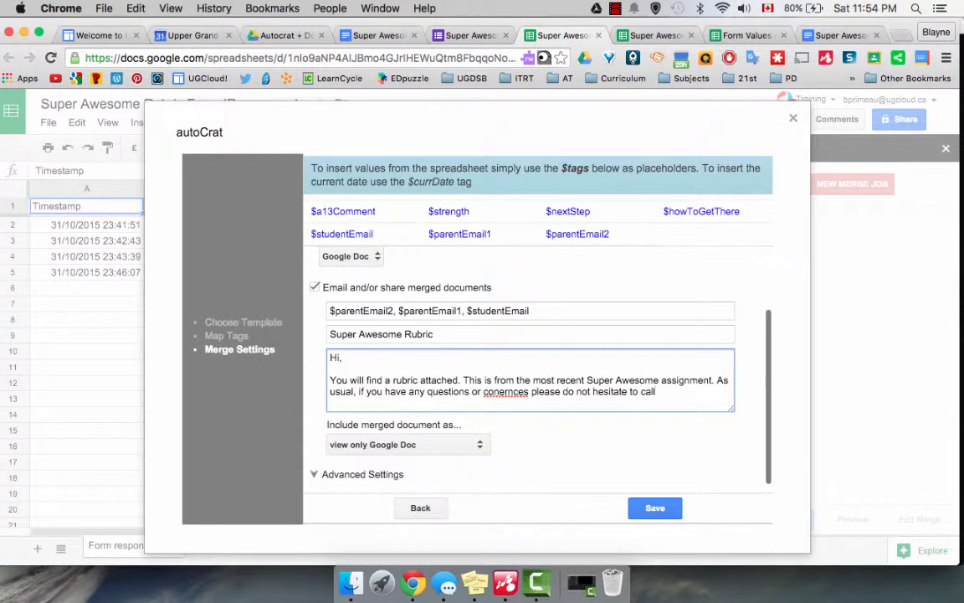
type(".")
right_click(506, 391)
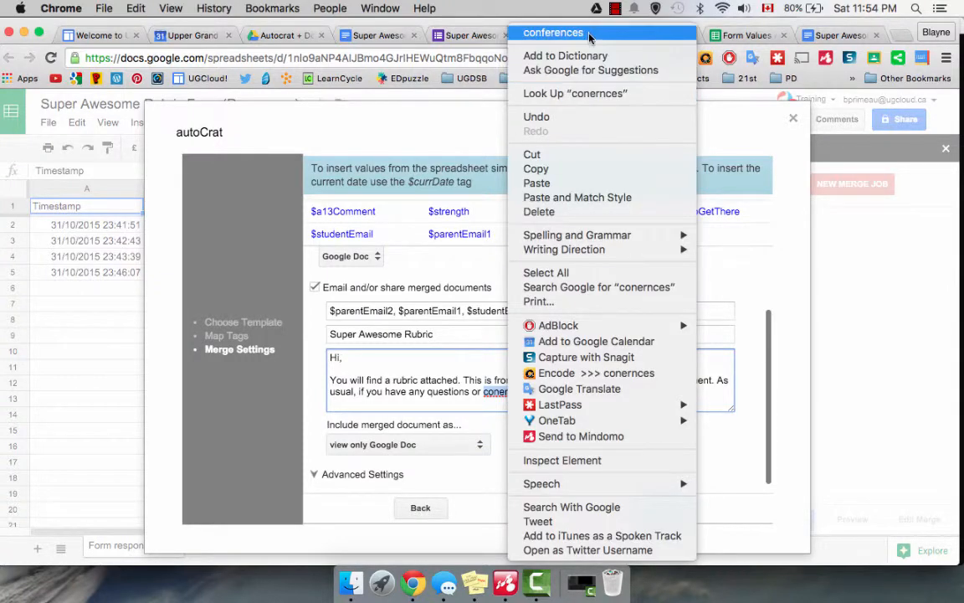
left_click(433, 362)
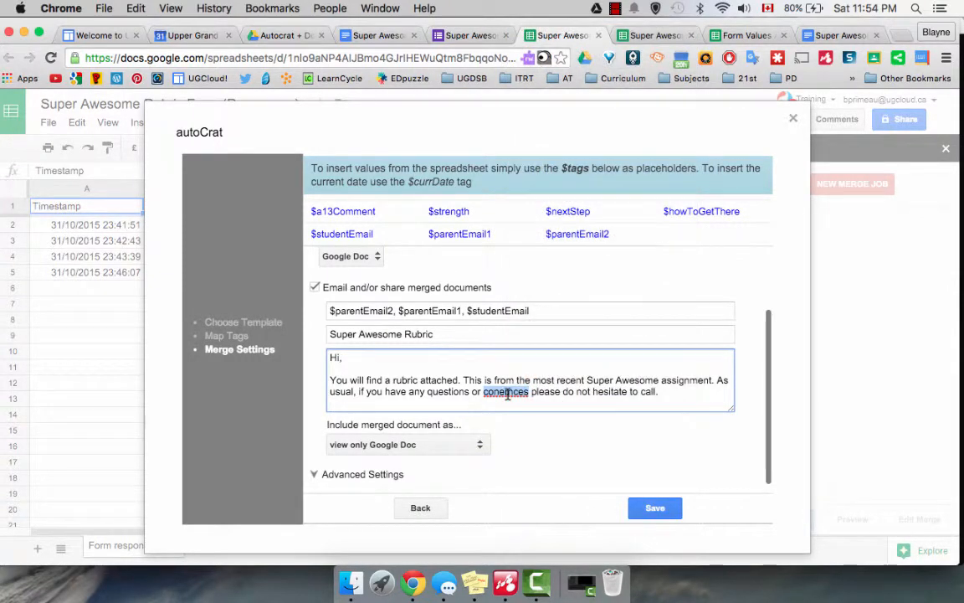
left_click(508, 391)
key("BackSpace")
key("BackSpace")
key("BackSpace")
key("BackSpace")
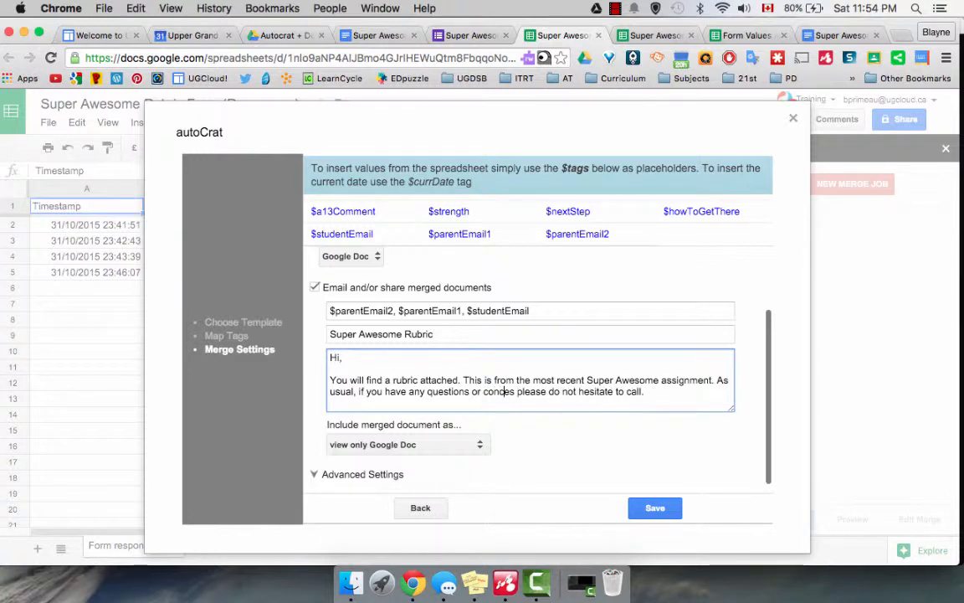
type("rn")
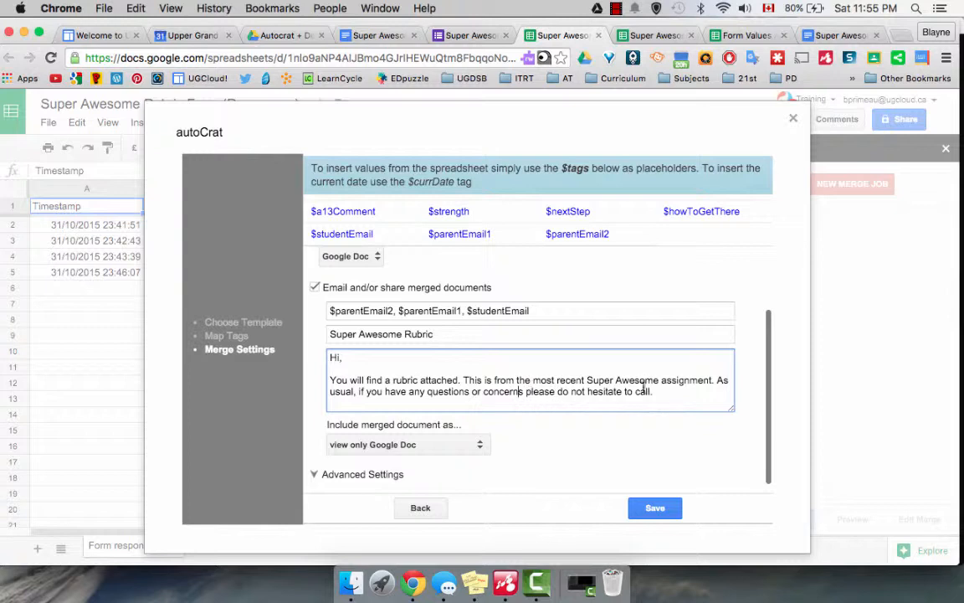
- Sign the email off with 'Thanks,' followed by the sender's name
left_click(691, 388)
key("Return")
key("Return")
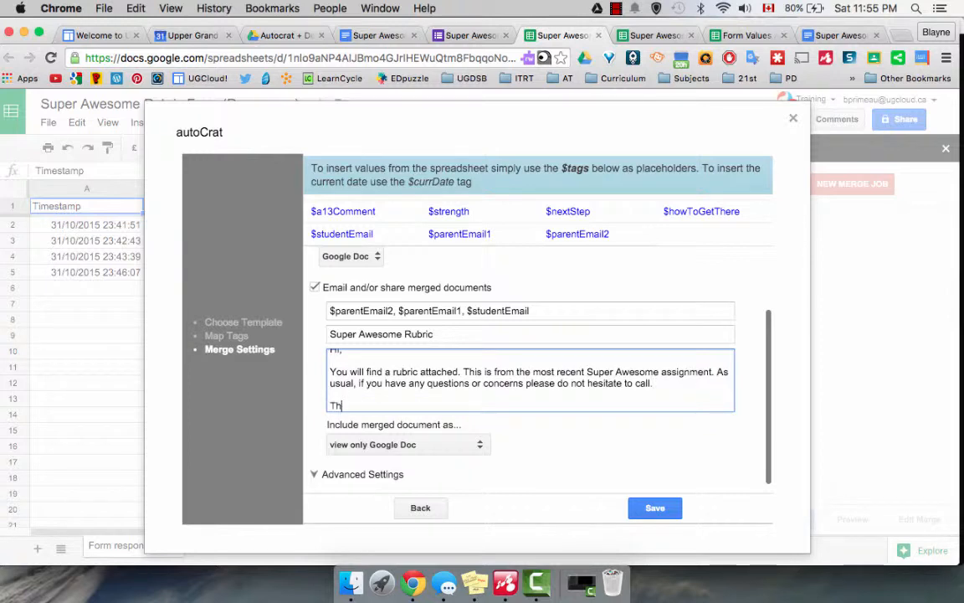
type("Thanks,")
key("Return")
key("Return")
type("Blayne")
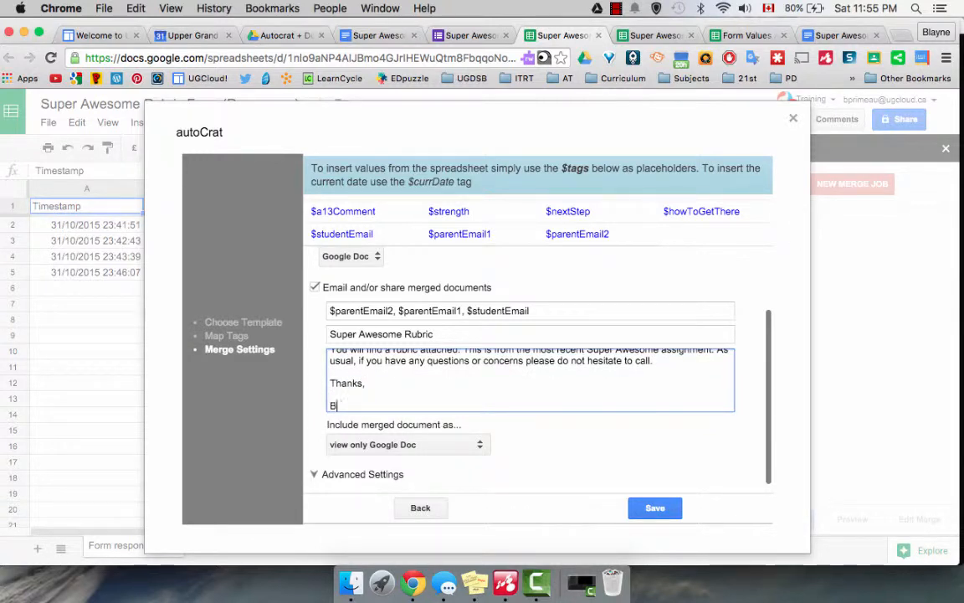
- Include the merged document as a PDF file attachment and expand Advanced Settings
left_click(481, 446)
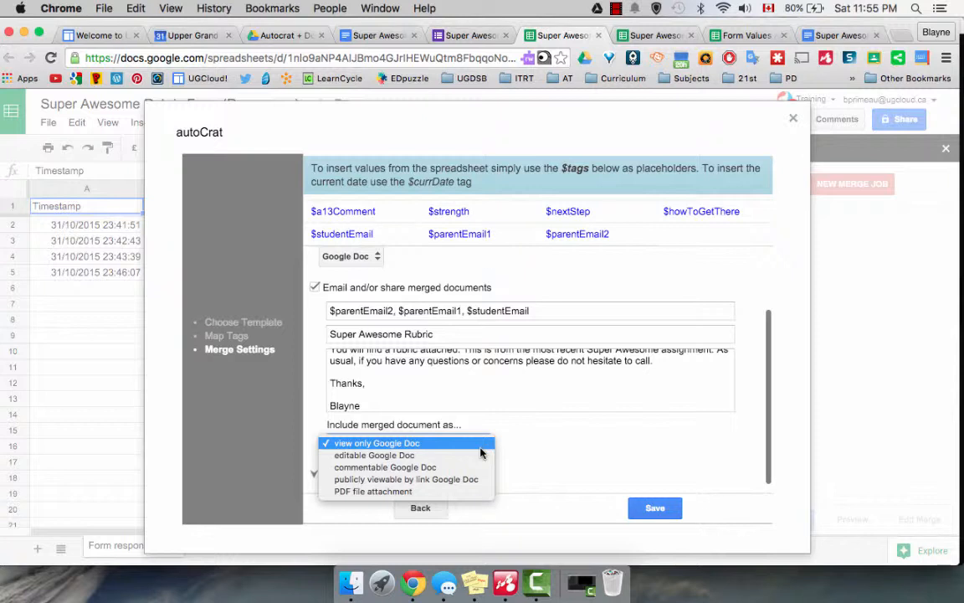
left_click(429, 491)
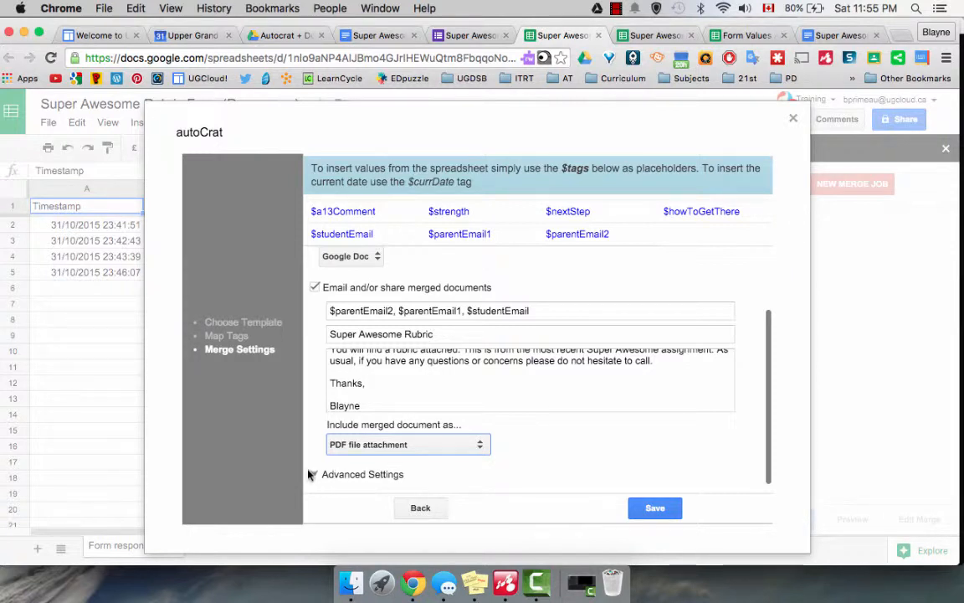
left_click(329, 475)
scroll(322, 474, "down", 5)
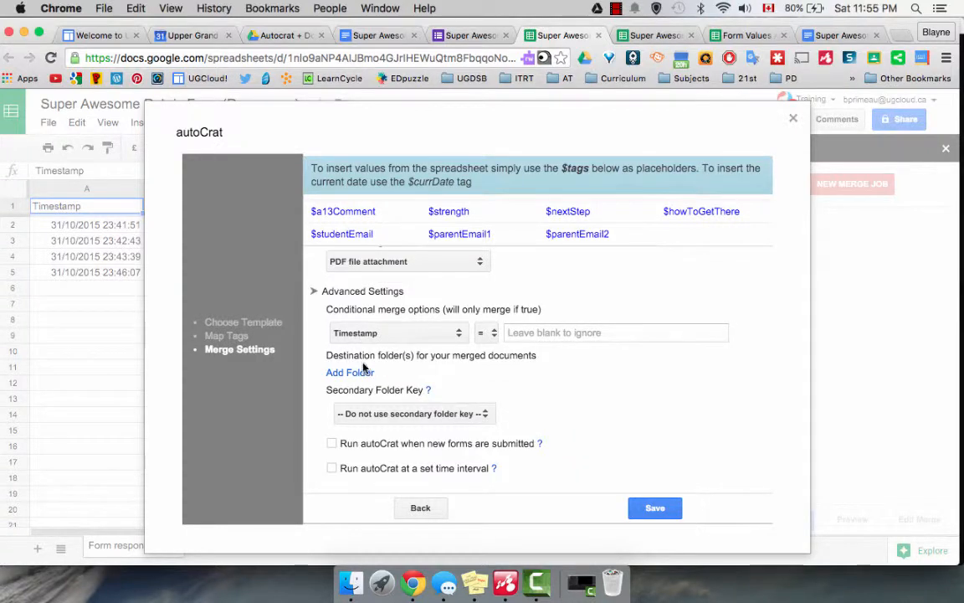
- Save merged documents to the Super Awesome Rubric Students folder and save the merge job
left_click(413, 414)
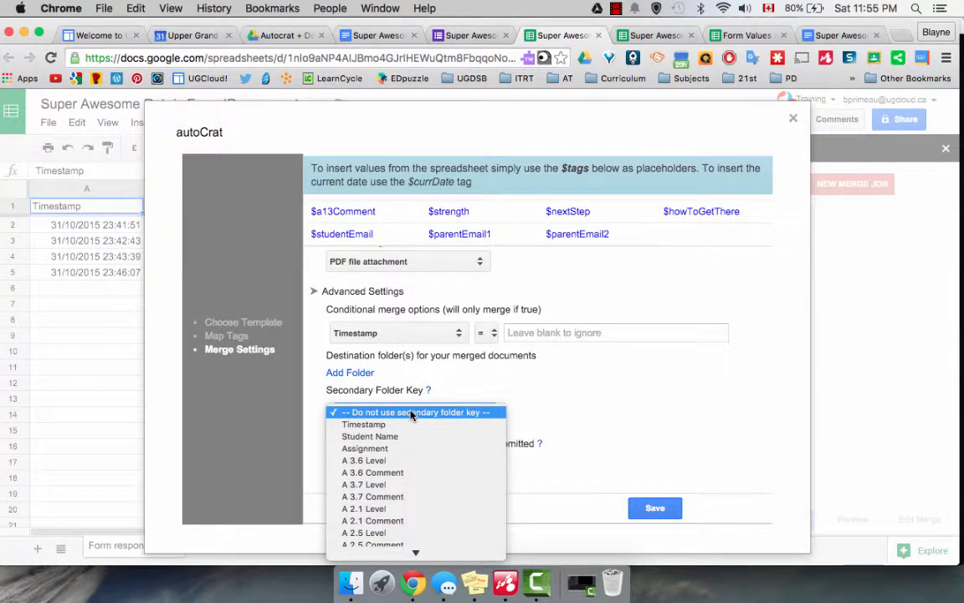
left_click(445, 381)
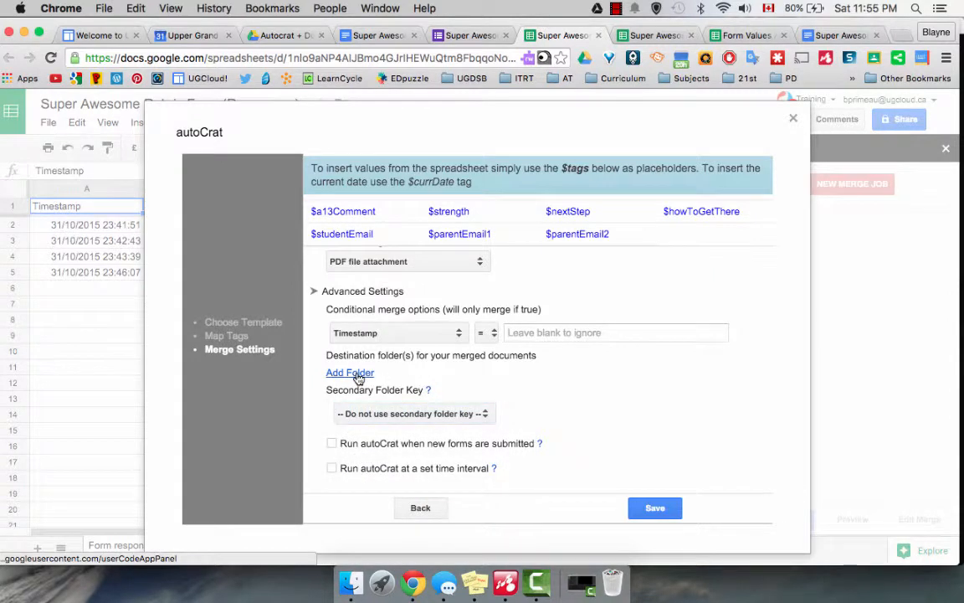
left_click(357, 376)
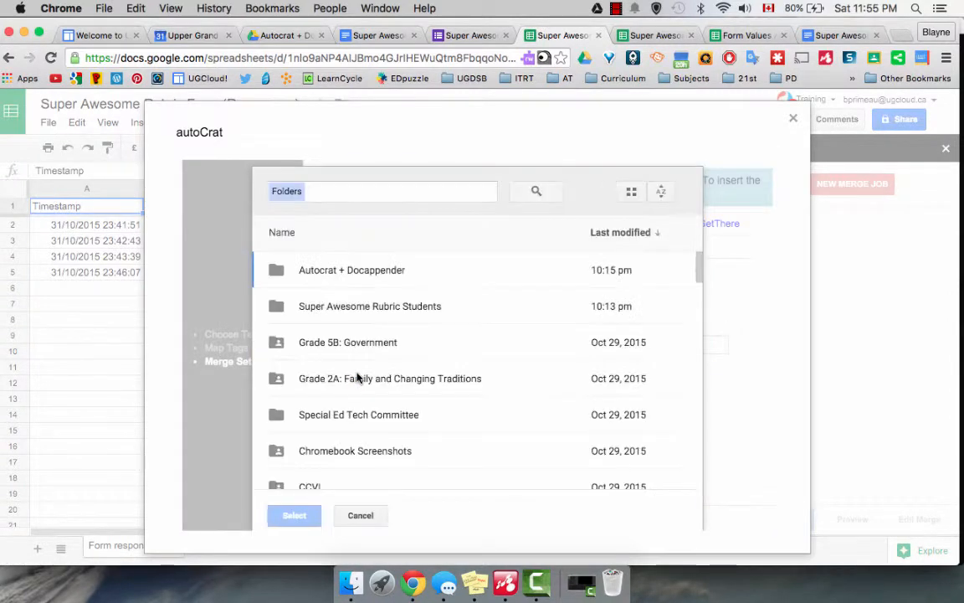
left_click(366, 308)
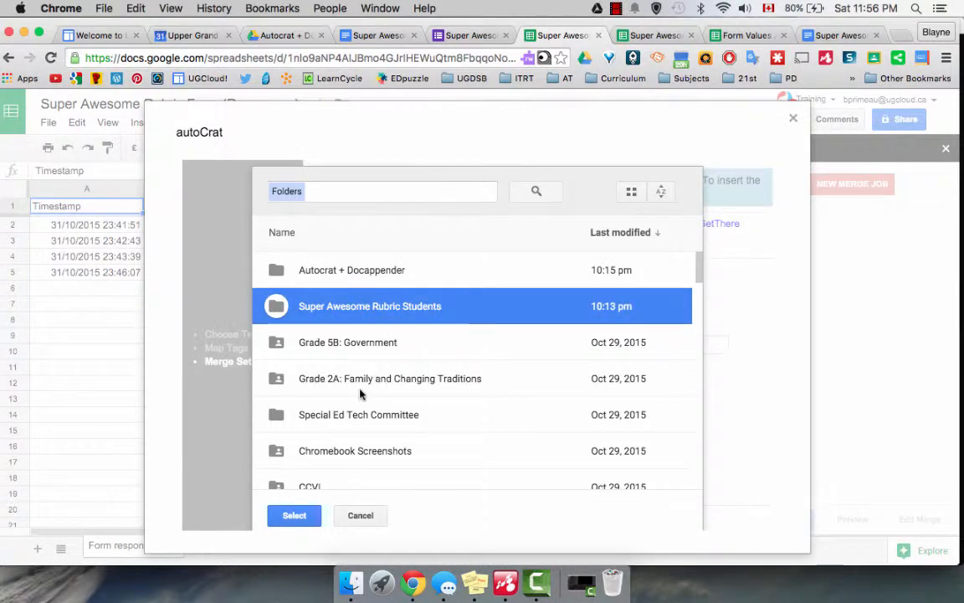
left_click(294, 517)
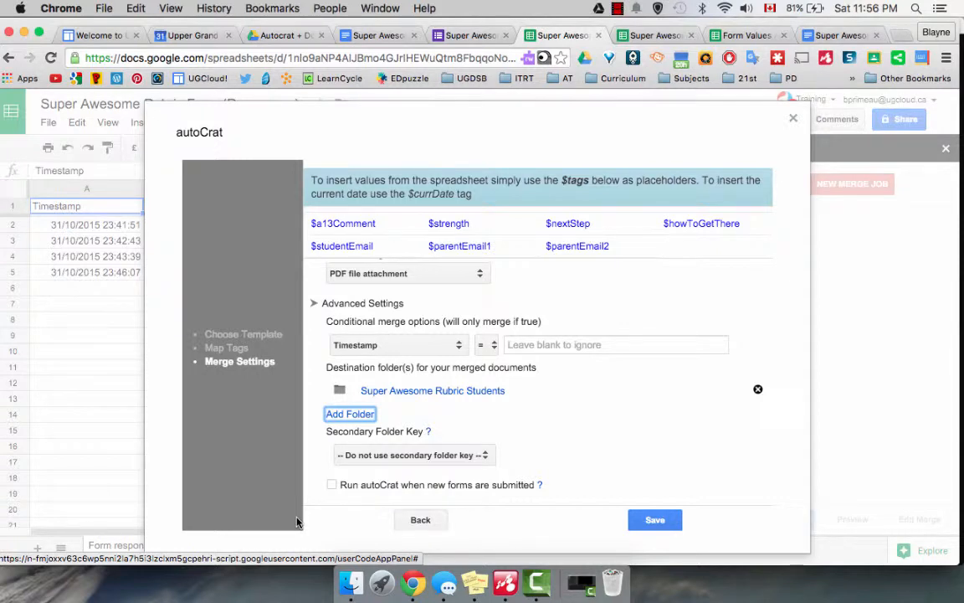
scroll(373, 481, "down", 2)
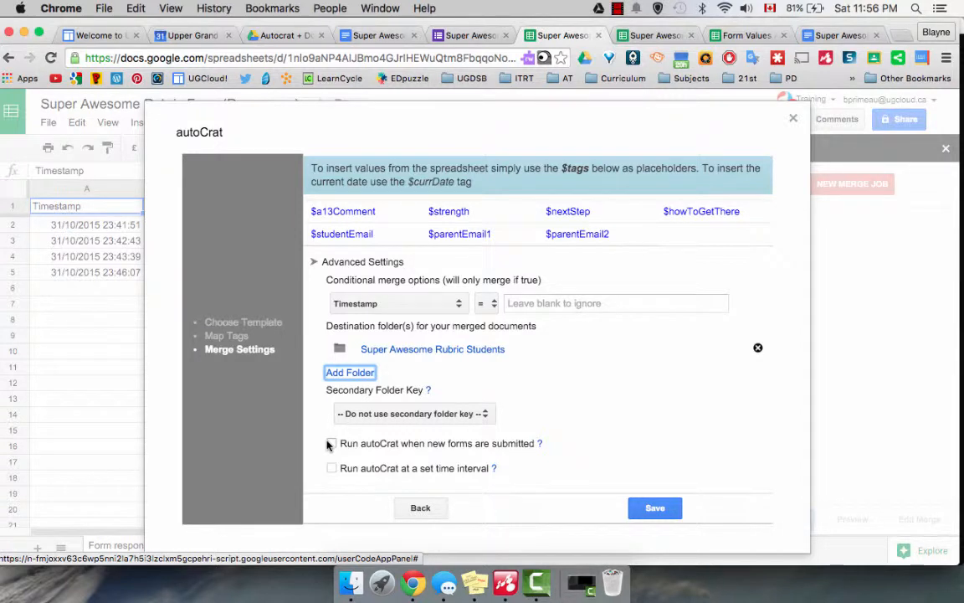
left_click(654, 508)
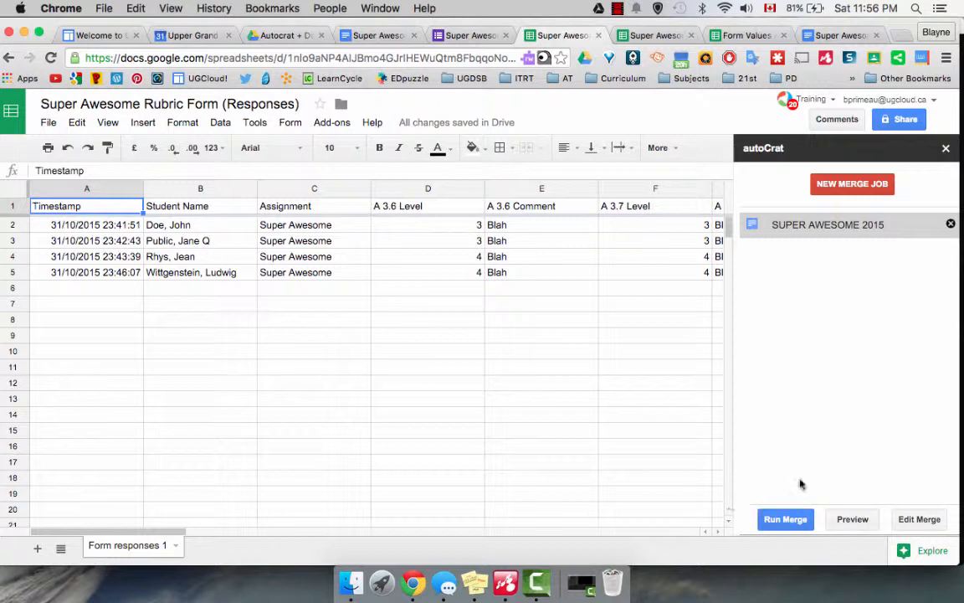
left_click(852, 519)
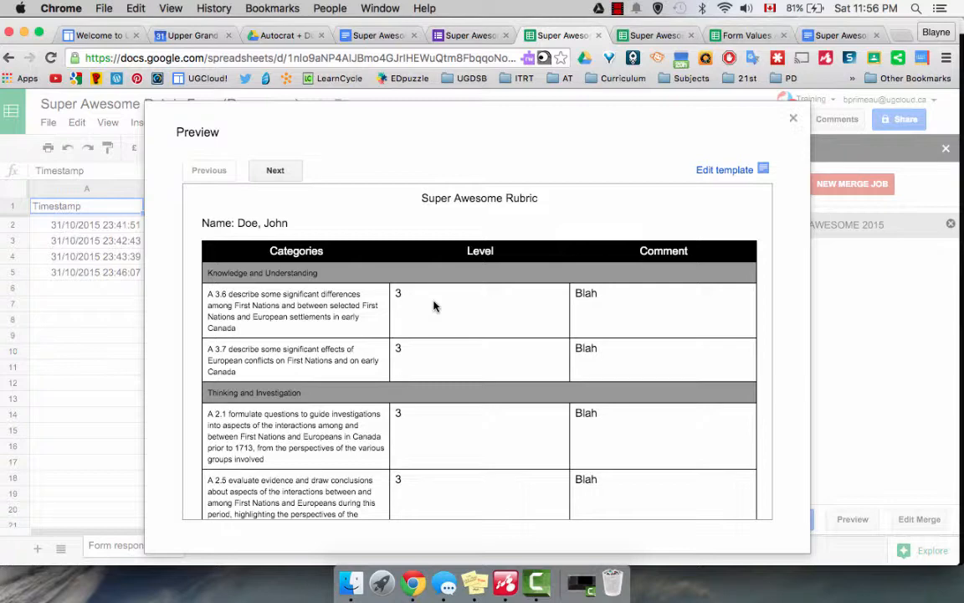
scroll(433, 306, "down", 5)
scroll(434, 307, "down", 2)
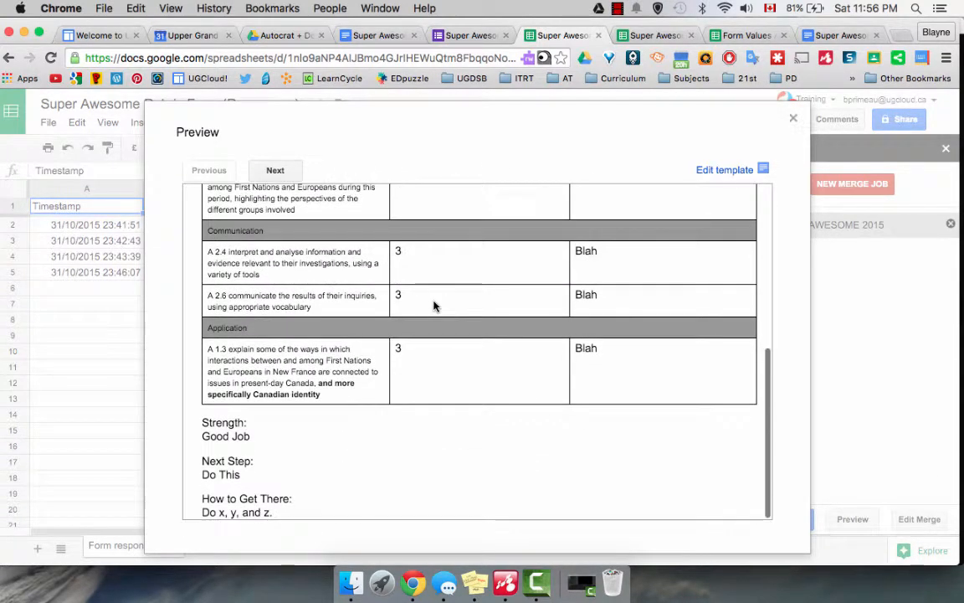
scroll(434, 307, "up", 7)
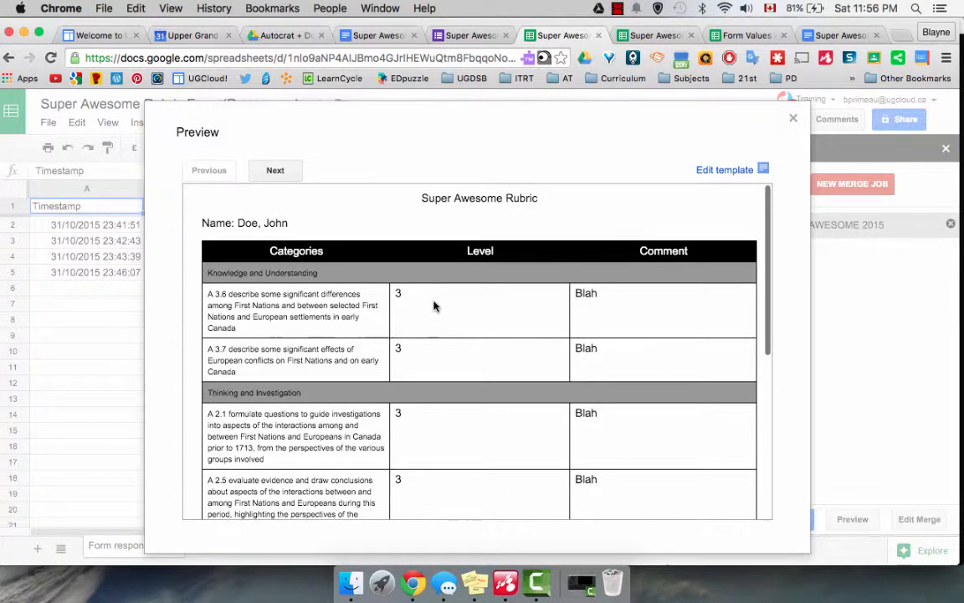
left_click(276, 171)
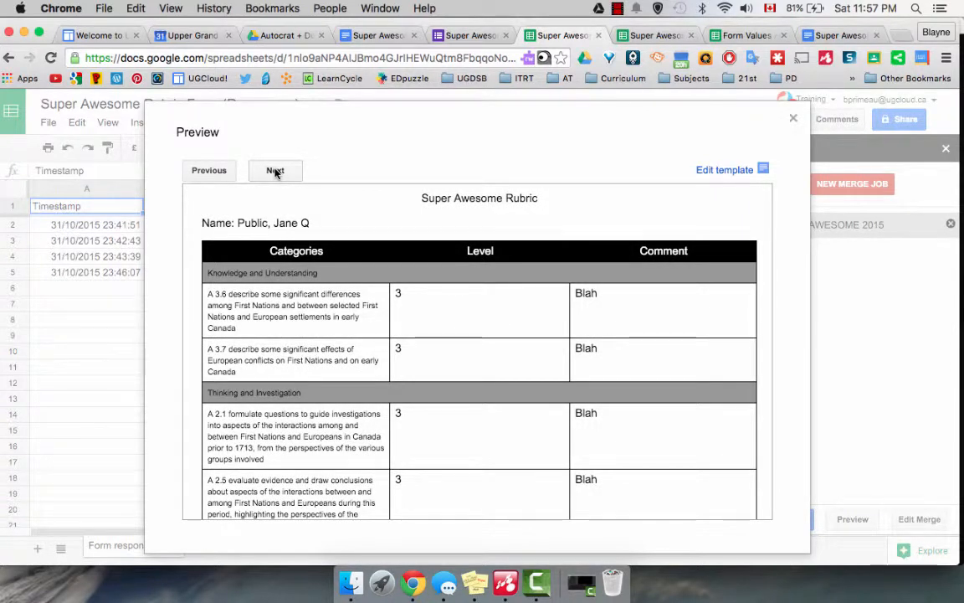
scroll(386, 325, "down", 8)
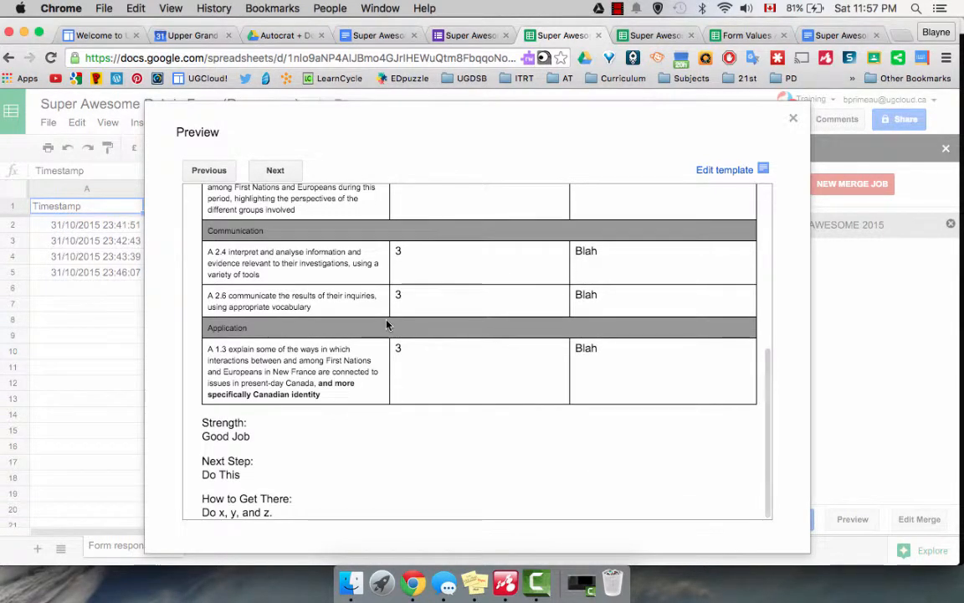
left_click(793, 118)
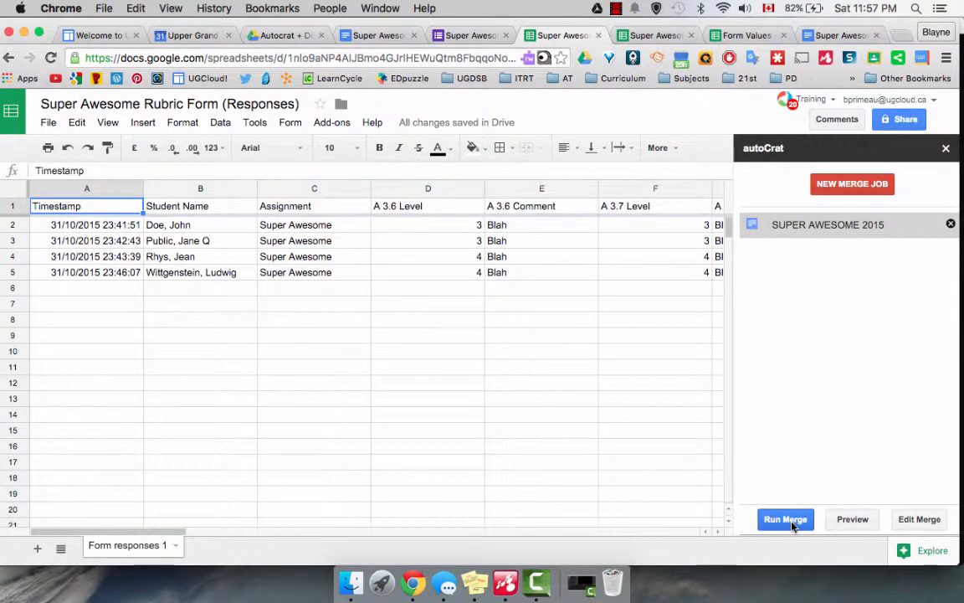
- Run the autoCrat merge for all response rows
scroll(661, 355, "right", 15)
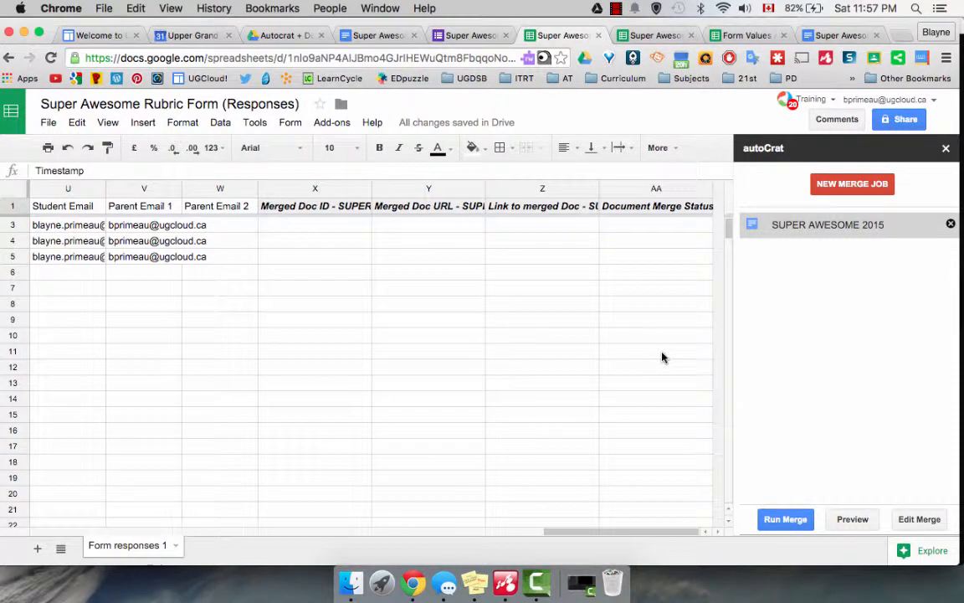
scroll(661, 355, "left", 3)
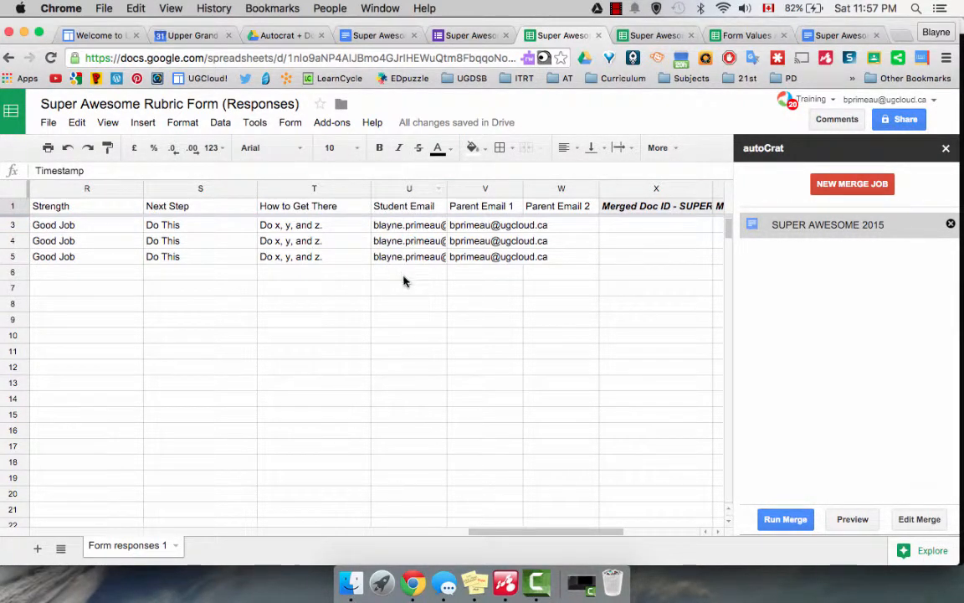
left_click(783, 519)
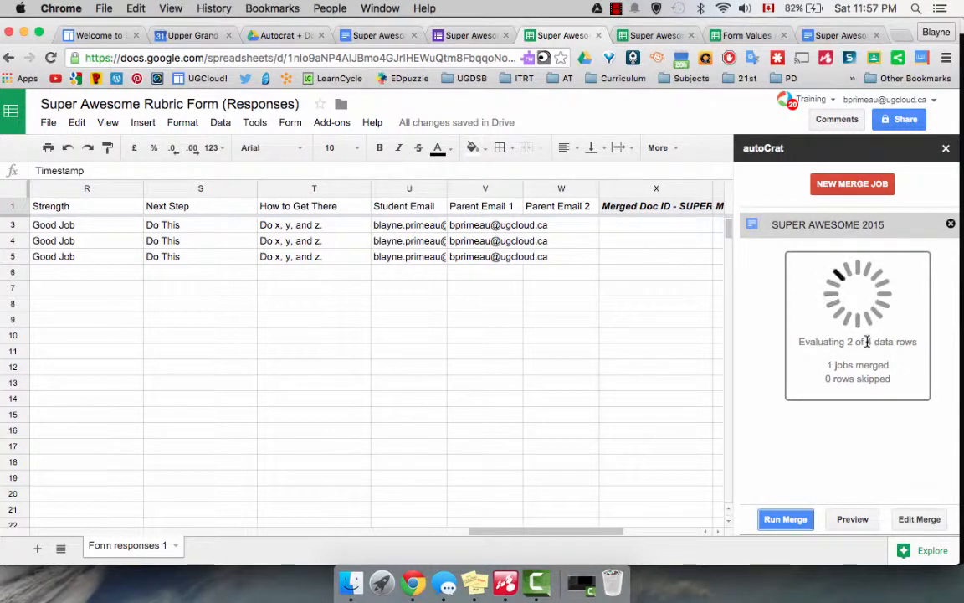
- Acknowledge the 'All jobs completed' message and close the autoCrat sidebar
scroll(686, 339, "right", 3)
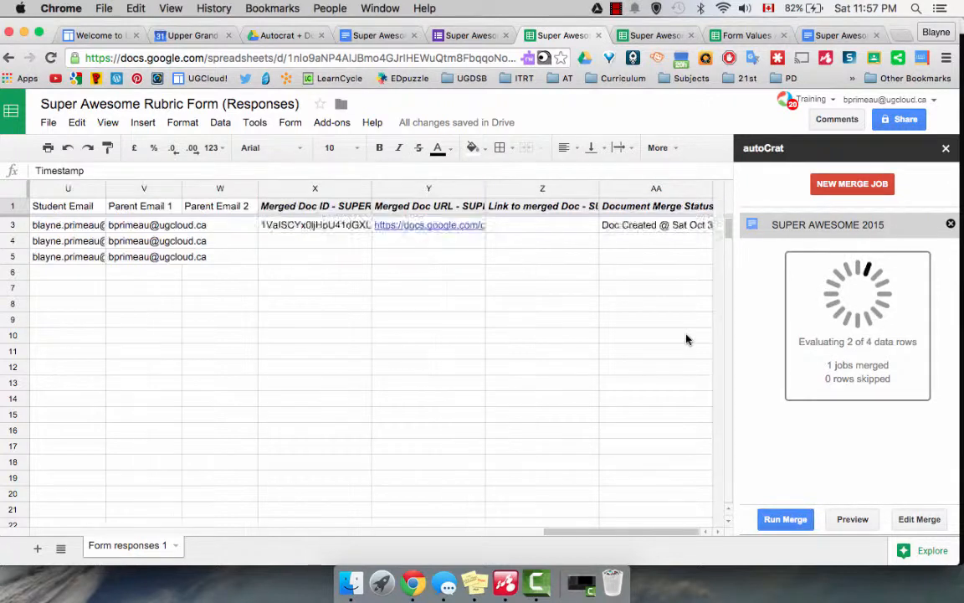
scroll(687, 338, "down", 1)
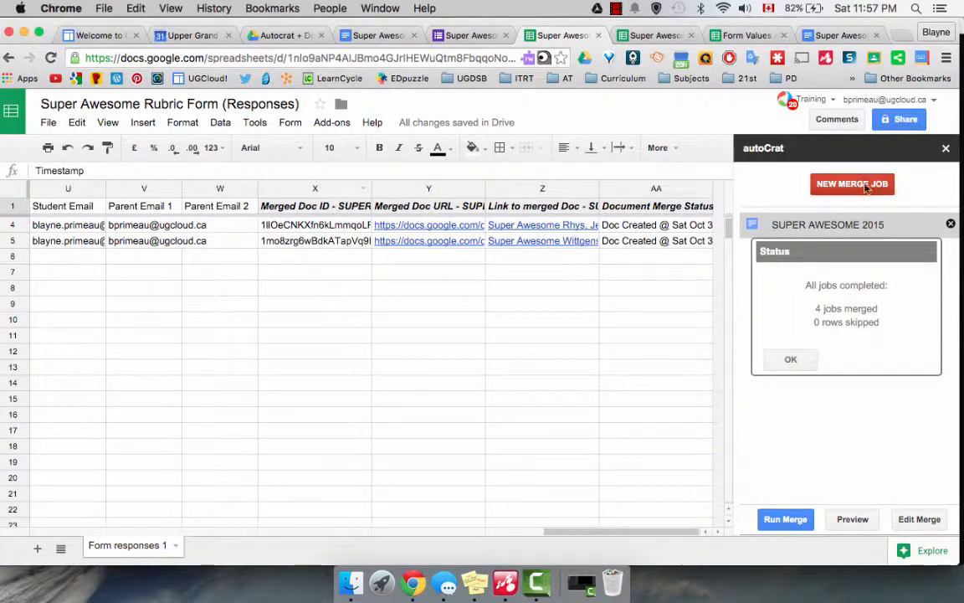
left_click(790, 359)
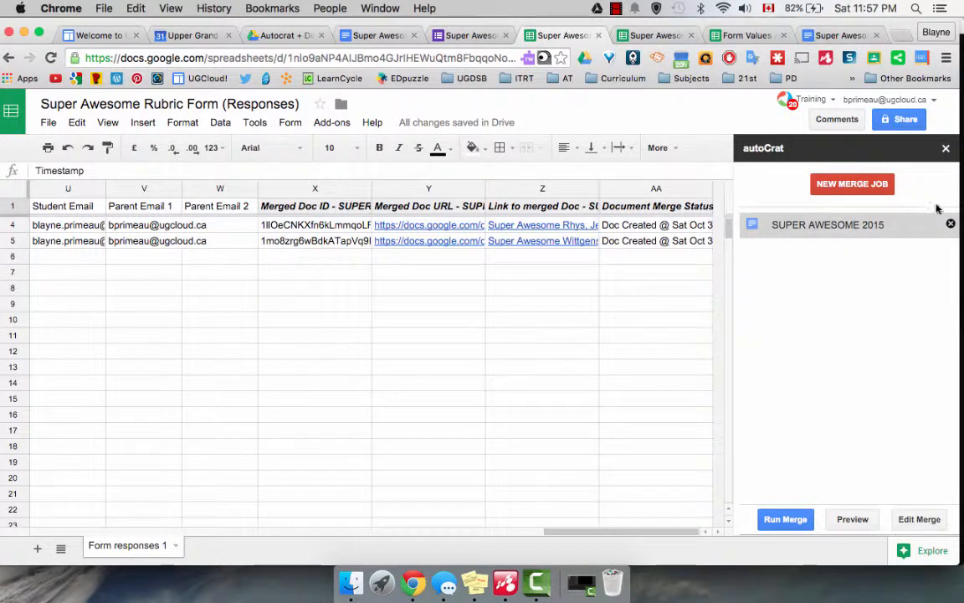
left_click(946, 148)
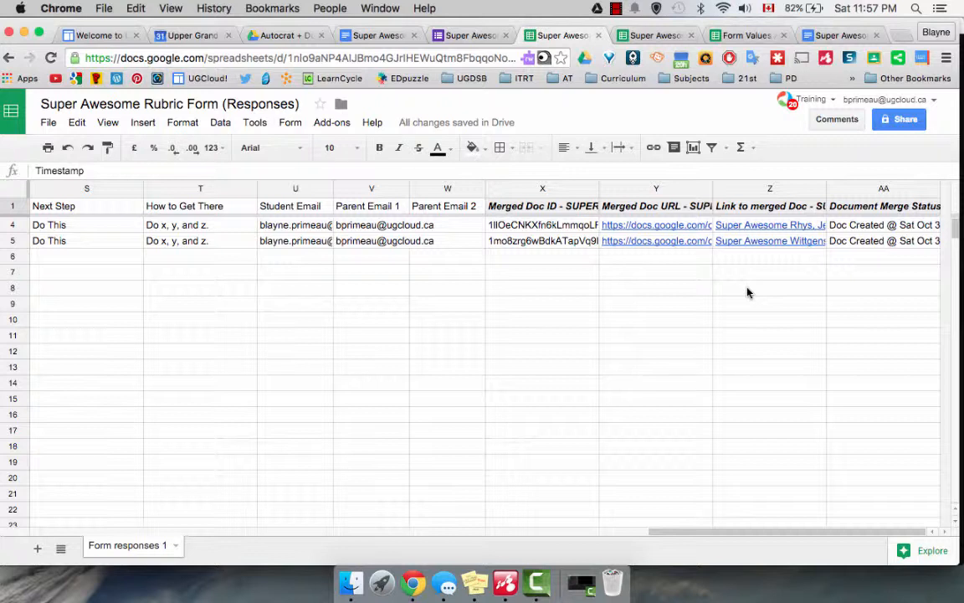
mouse_move(757, 228)
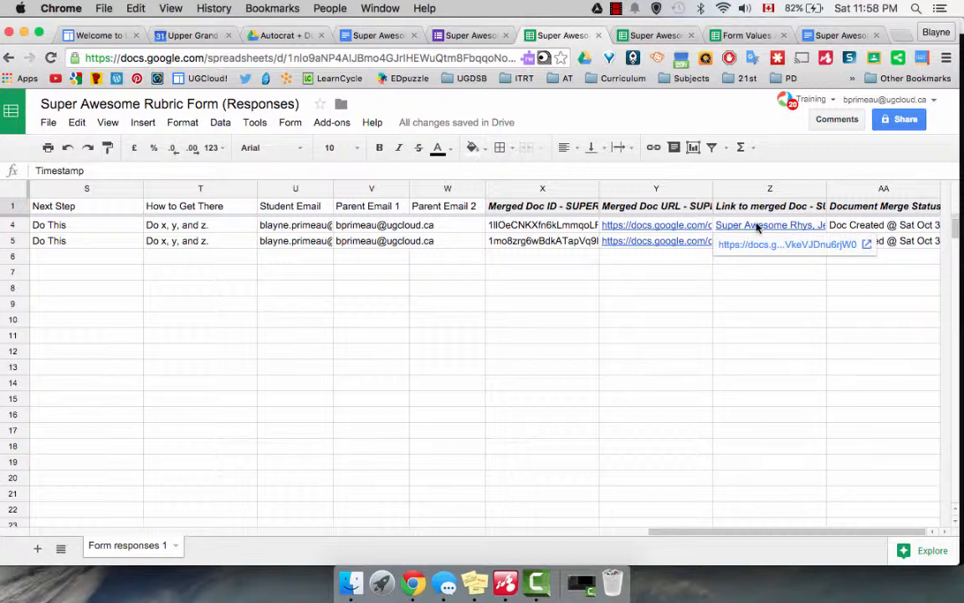